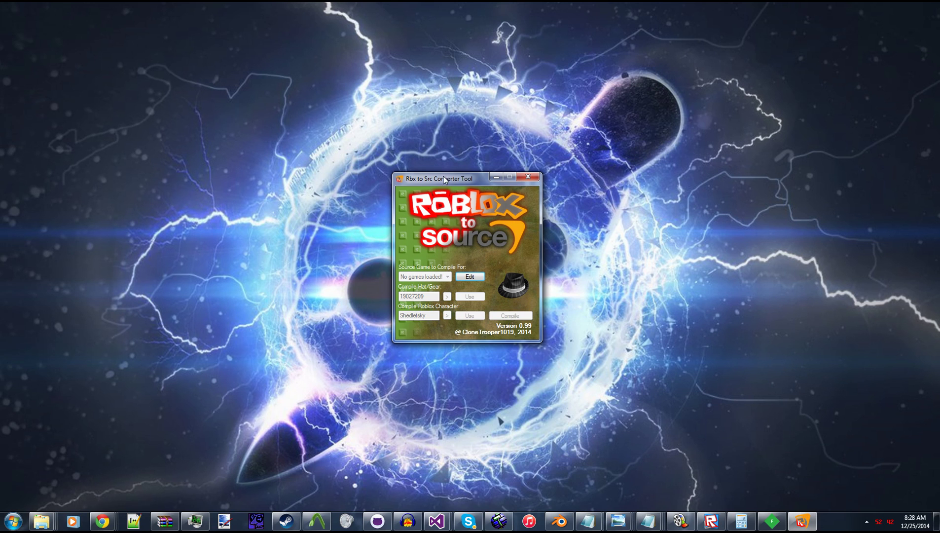
Add Half-Life 2 to the game configuration using gameinfo.txt from the Half-Life 2\hl2 folder
drag(446, 179, 441, 148)
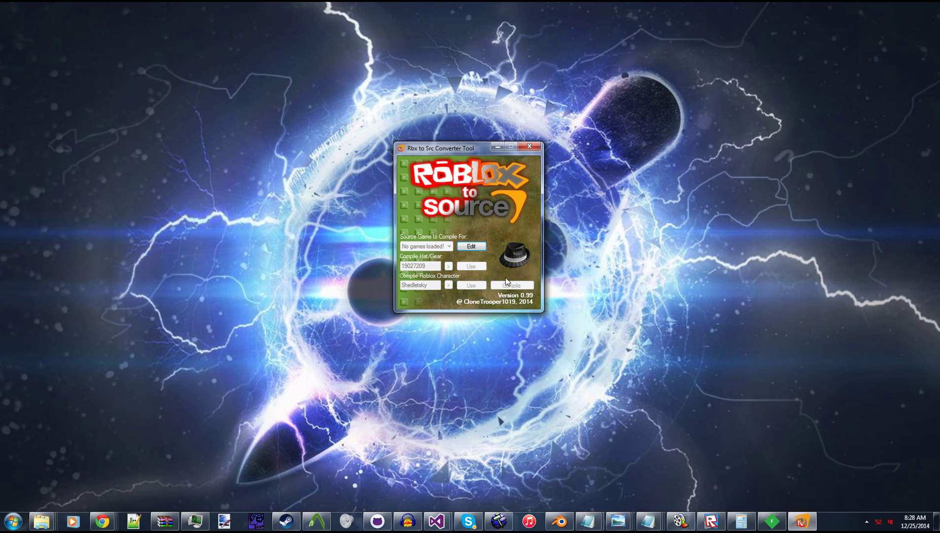
click(470, 247)
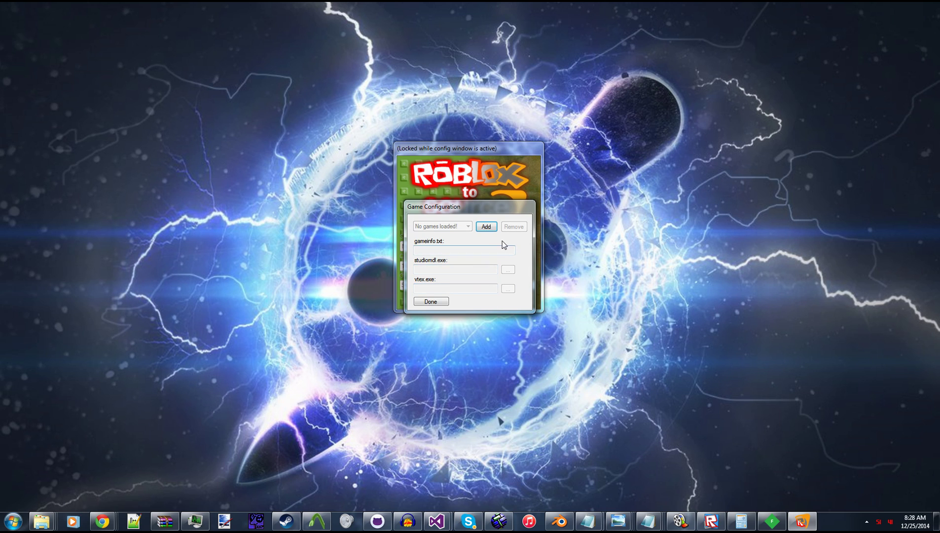
click(495, 228)
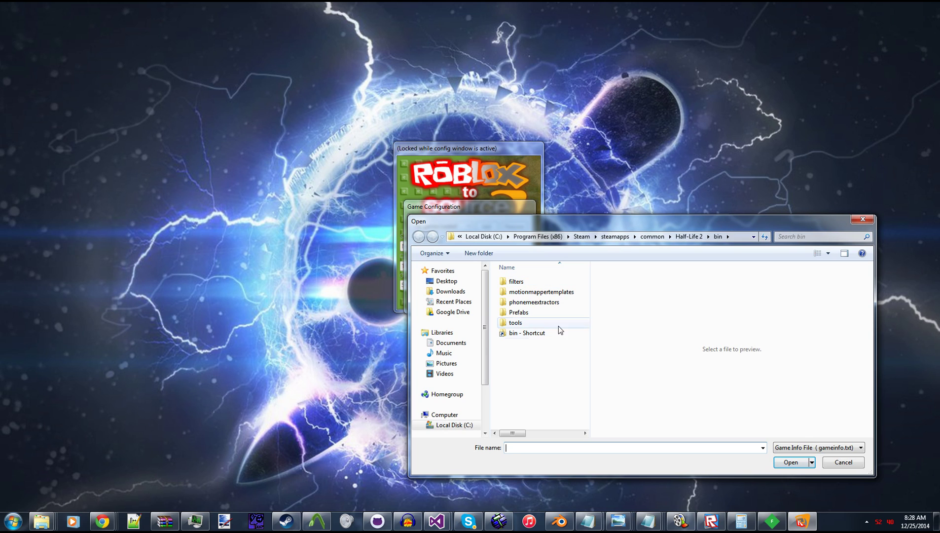
click(689, 236)
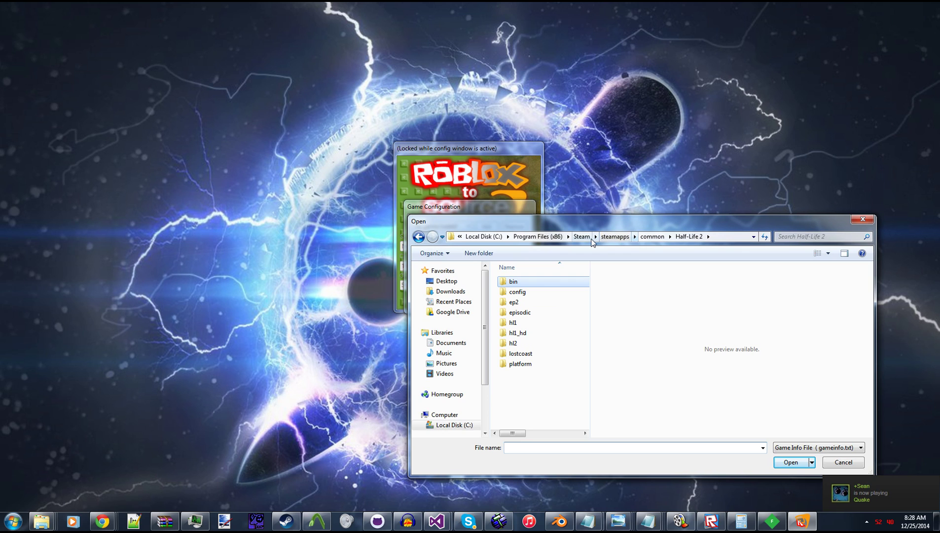
click(653, 236)
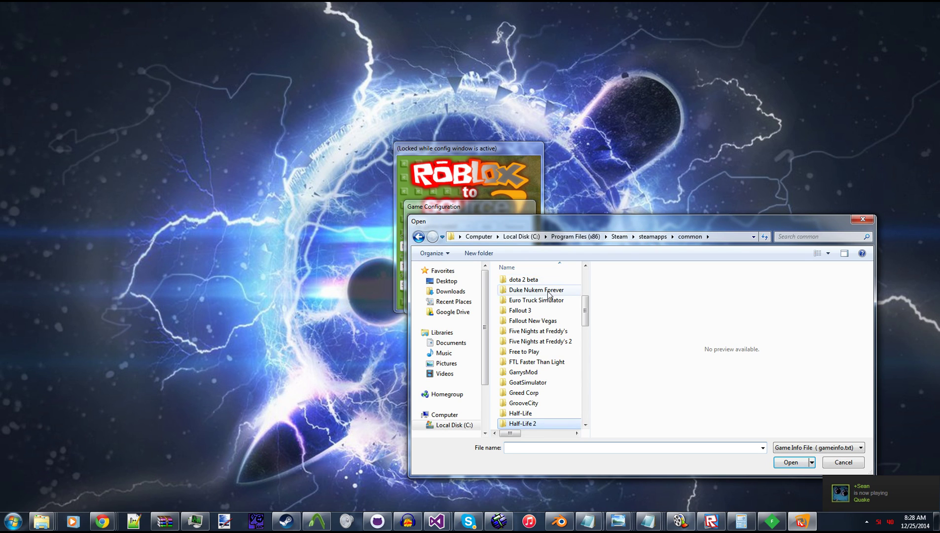
click(524, 402)
scroll(538, 390, down, 2)
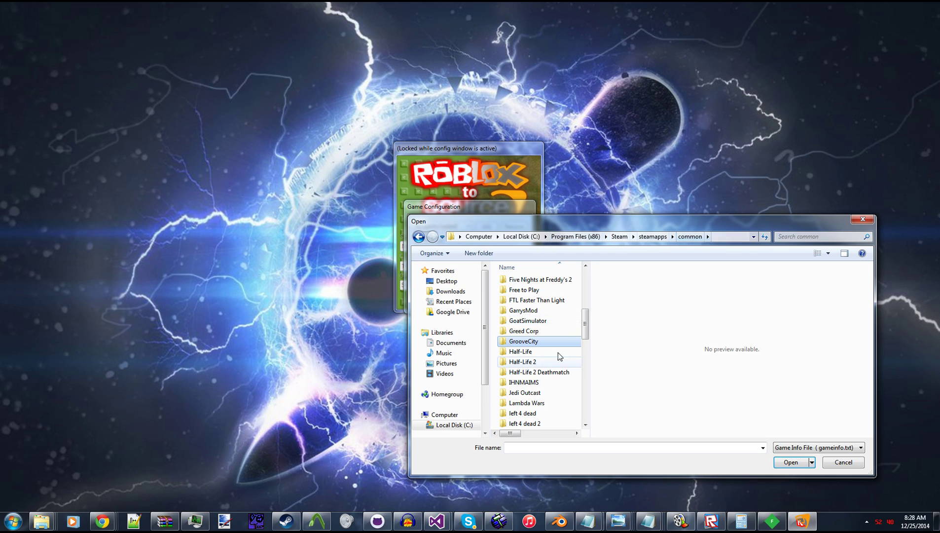
double_click(533, 364)
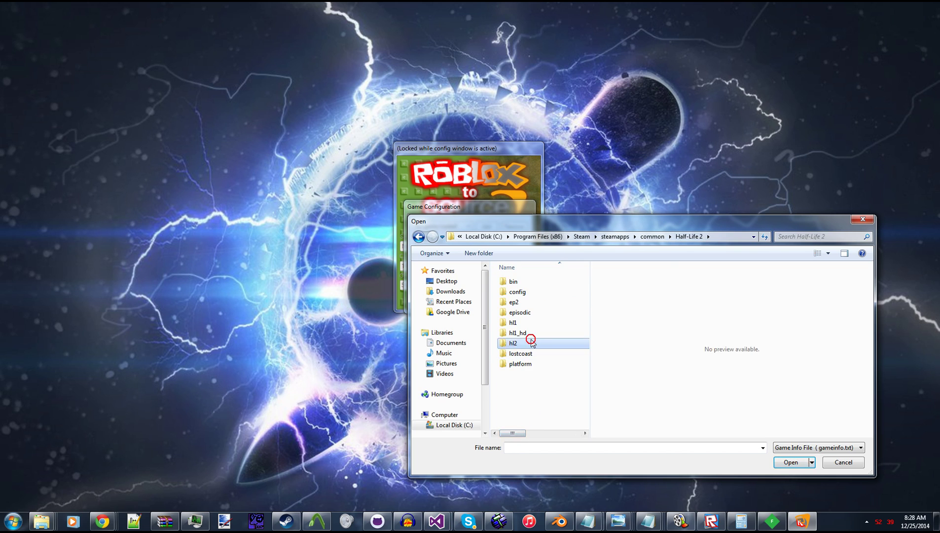
double_click(532, 343)
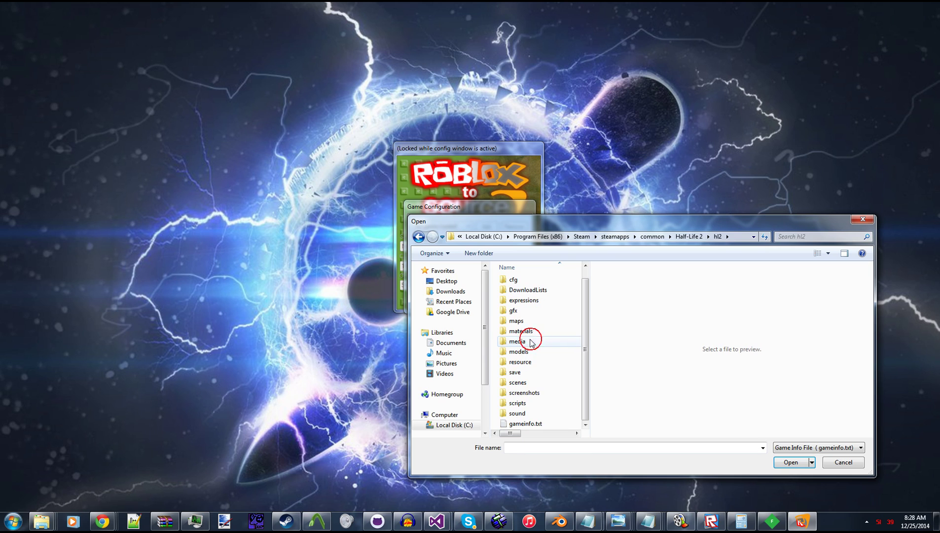
click(528, 423)
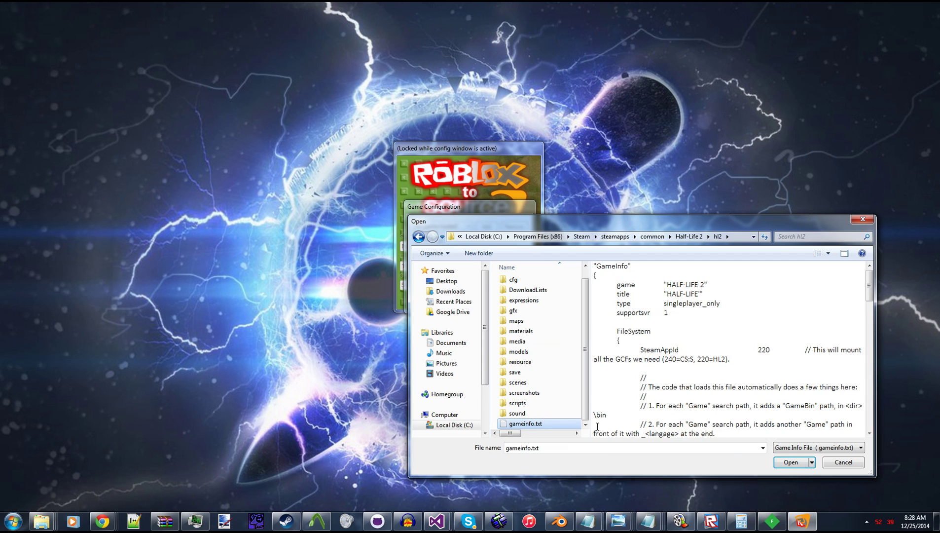
click(790, 461)
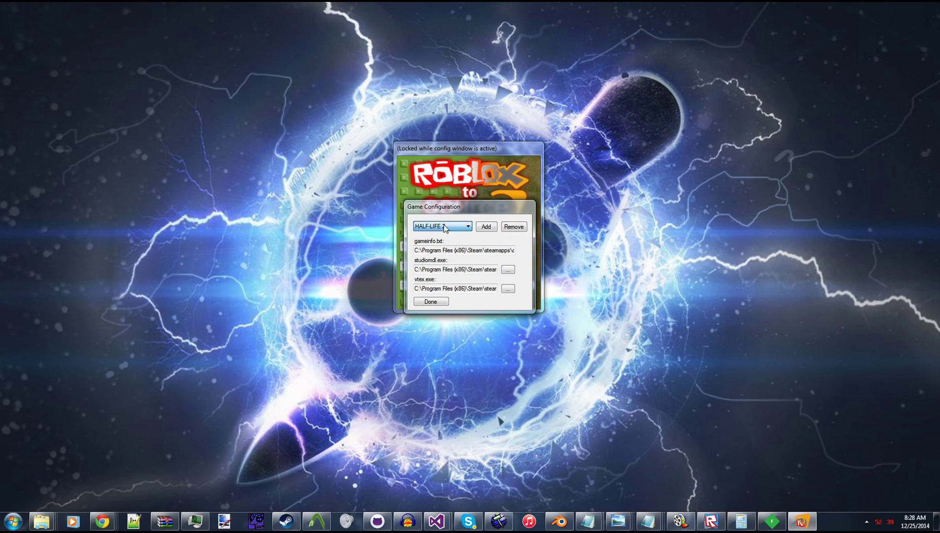
Add Source Filmmaker to the game configuration using gameinfo.txt from SourceFilmmaker\game\usermod, and finish the configuration
click(486, 228)
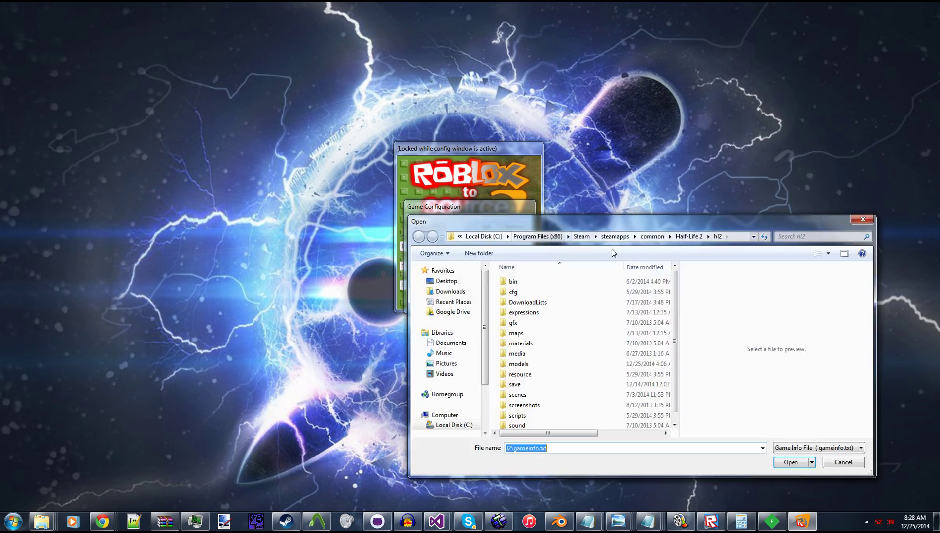
click(655, 237)
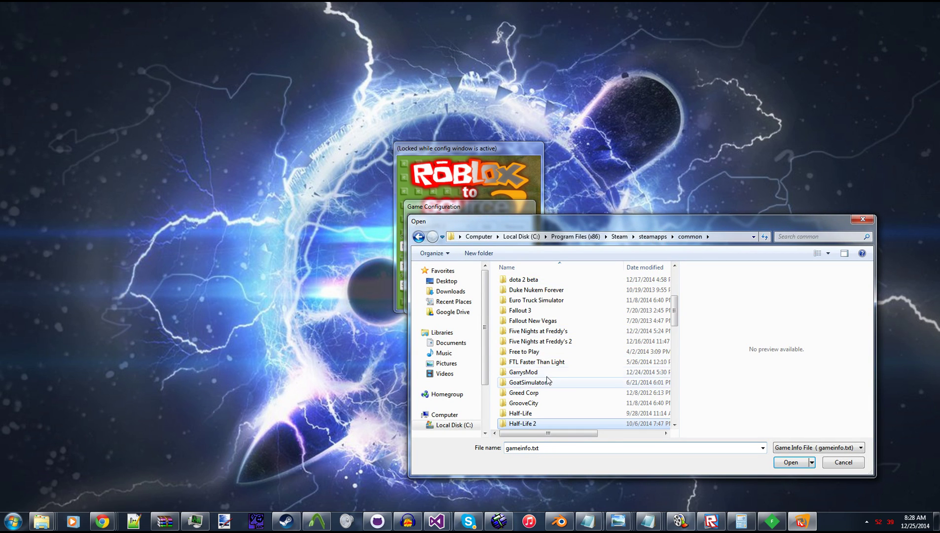
scroll(564, 390, down, 8)
scroll(564, 392, down, 3)
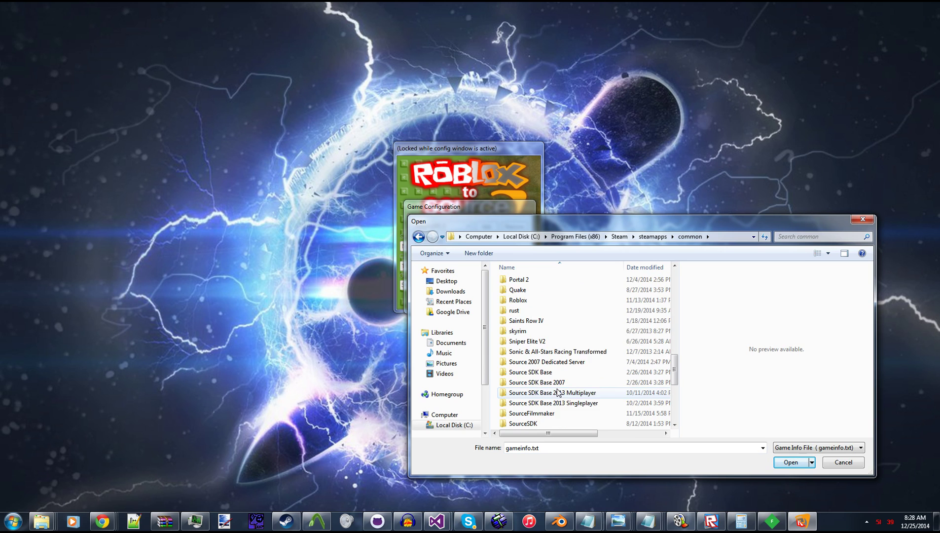
double_click(547, 382)
double_click(528, 291)
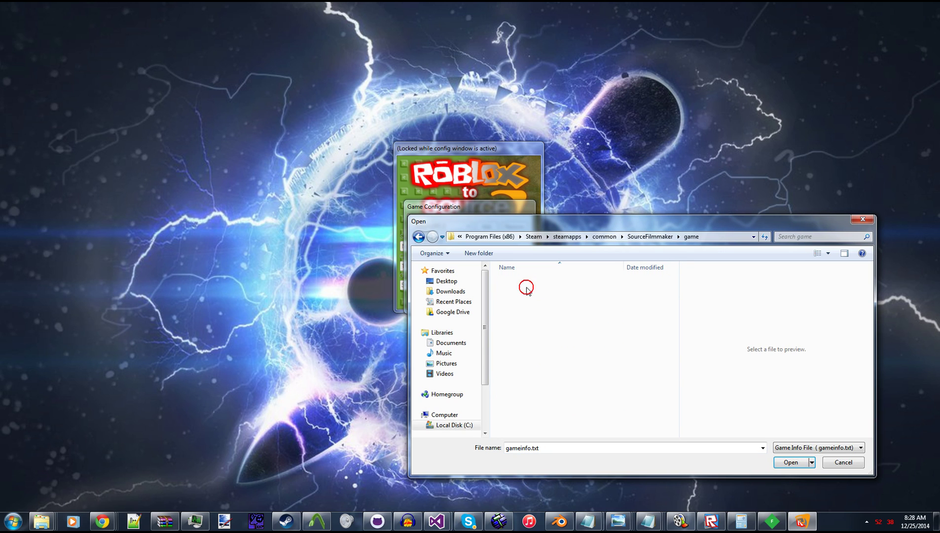
double_click(530, 405)
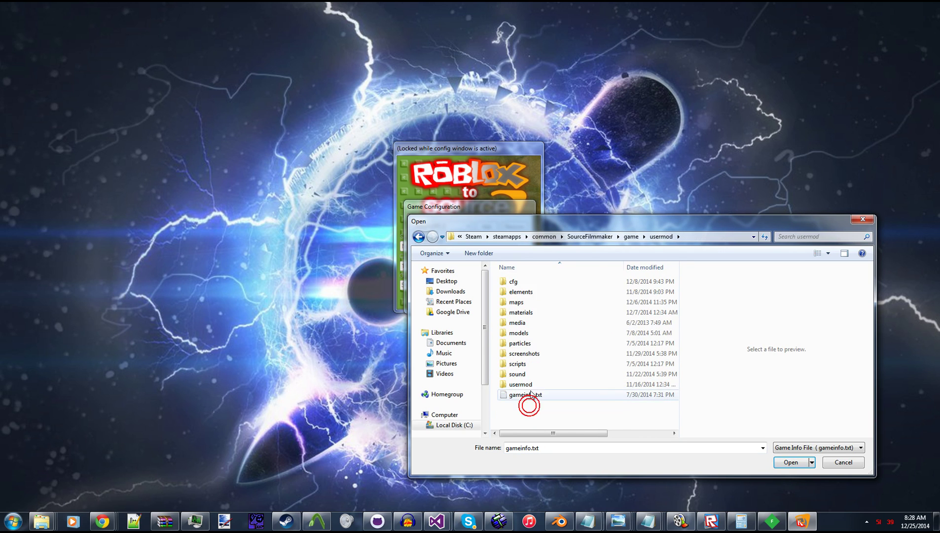
double_click(528, 394)
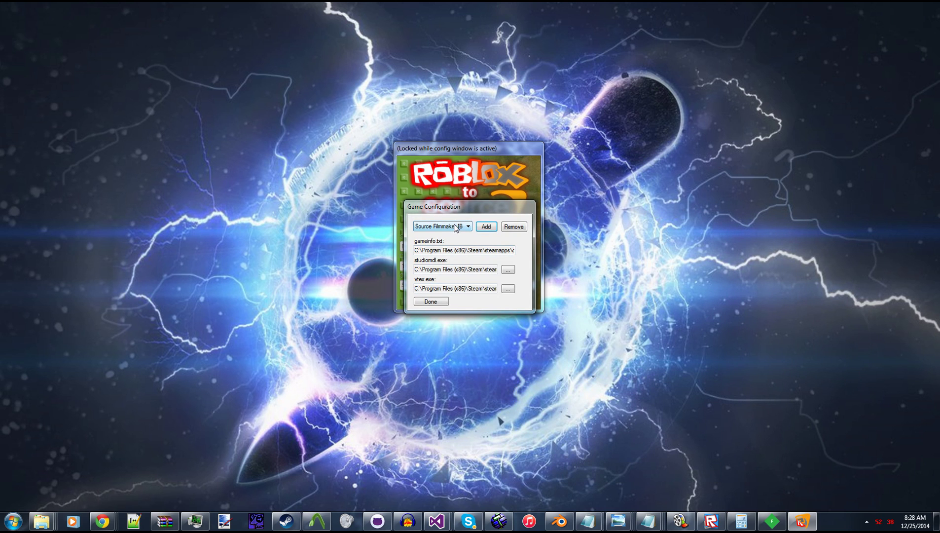
click(430, 302)
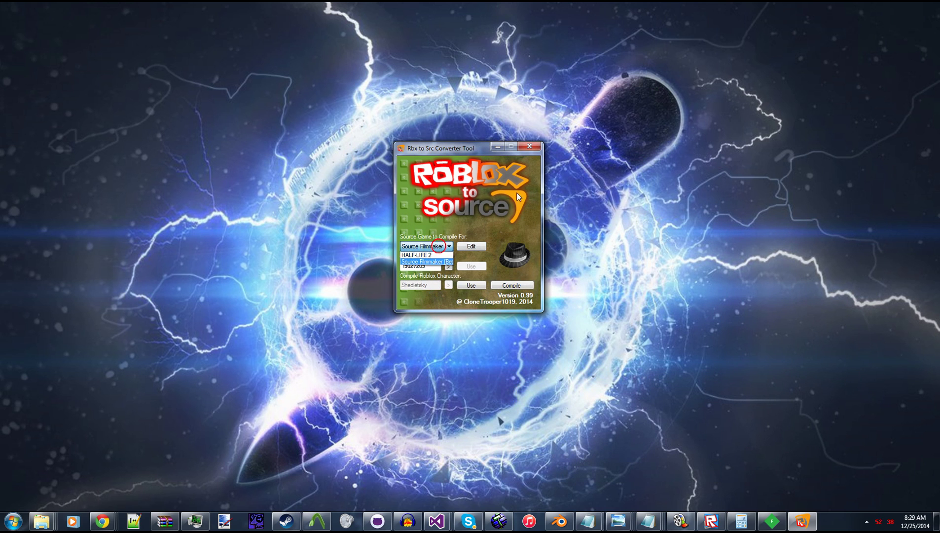
click(459, 216)
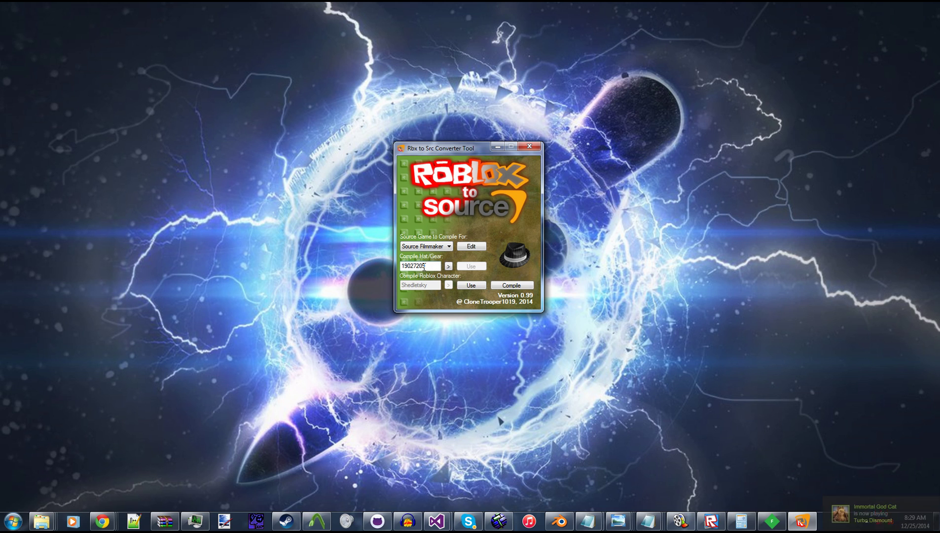
Choose the hat/gear source with asset ID 19027209 and compile it for Source Filmmaker
drag(429, 267, 420, 267)
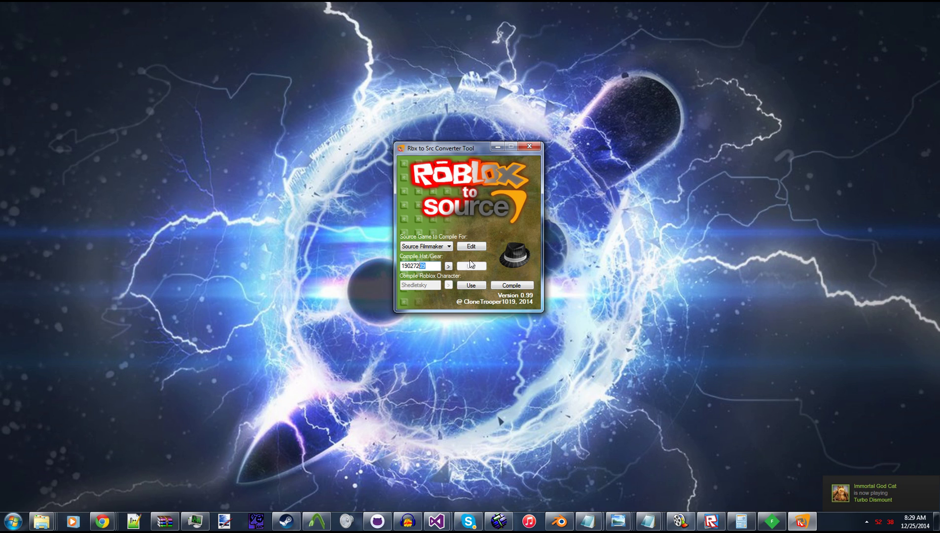
click(469, 284)
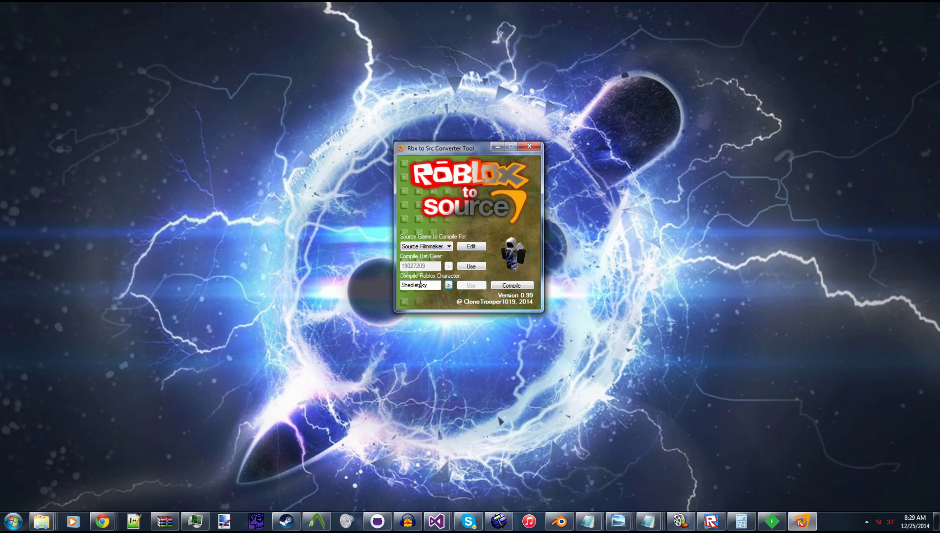
click(470, 266)
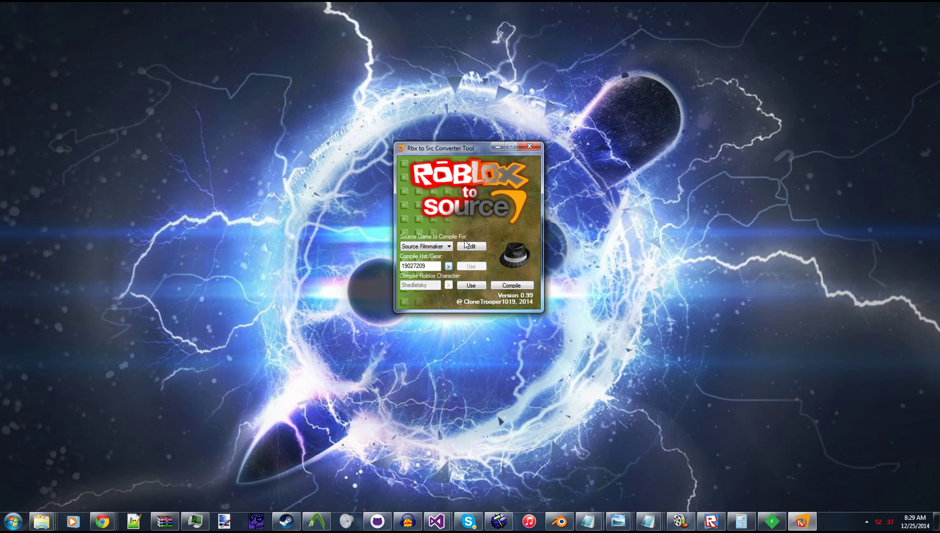
click(512, 285)
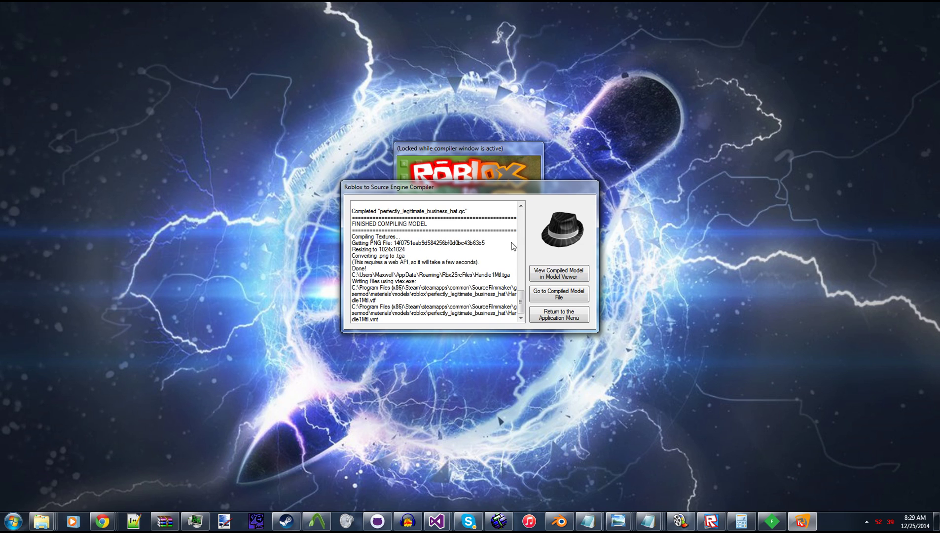
Inspect the compiled hat in the model viewer from several angles, and return to the converter's main menu
click(561, 274)
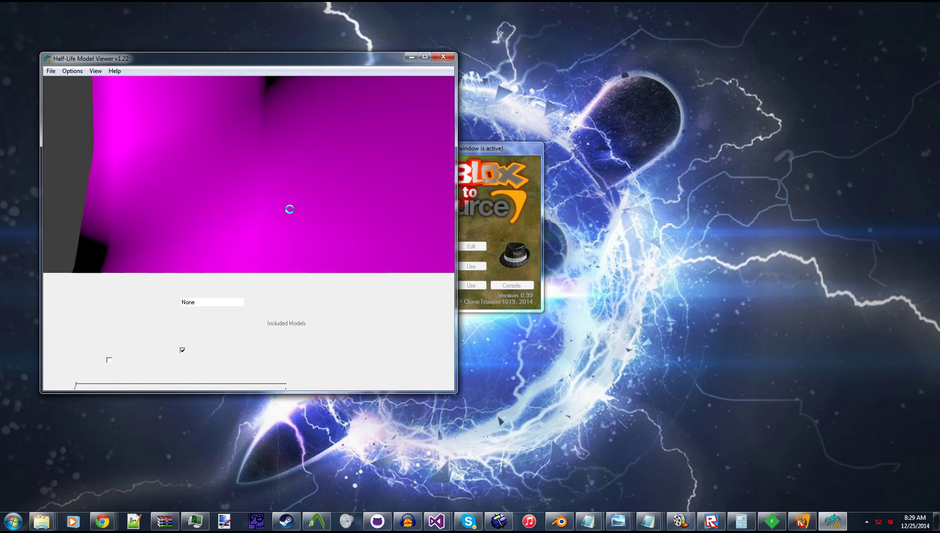
drag(264, 206, 261, 227)
right_drag(261, 224, 283, 205)
drag(282, 207, 395, 116)
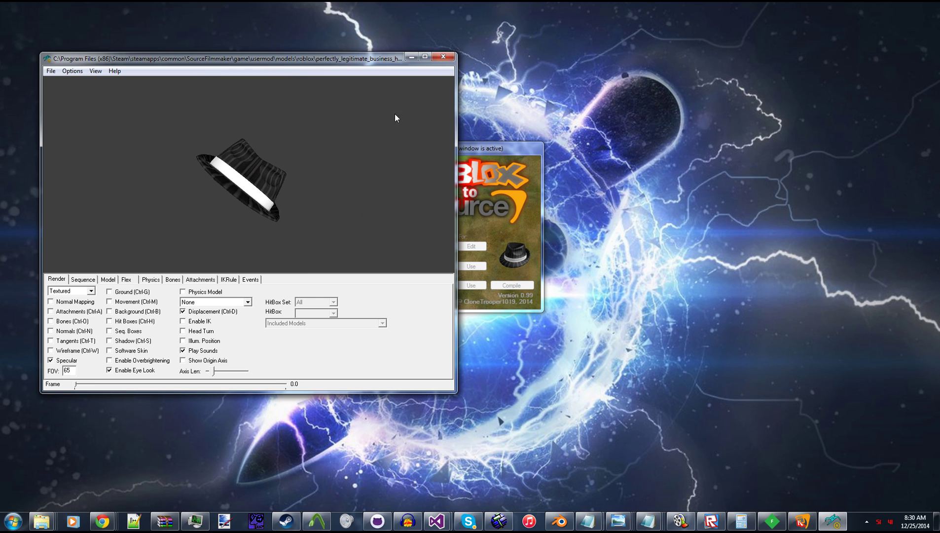
click(443, 56)
click(567, 318)
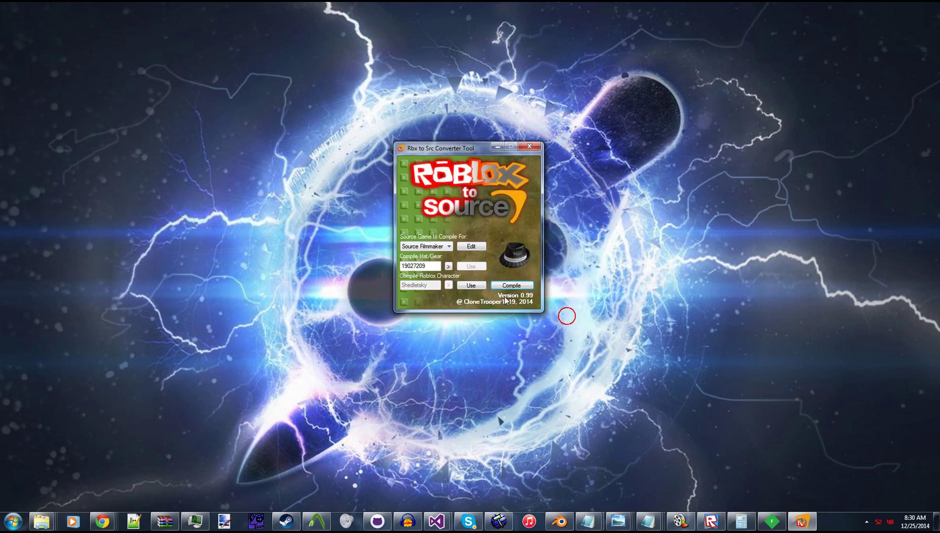
Compile the preset Roblox character for Source Filmmaker and open the compiled model in the model viewer
click(469, 285)
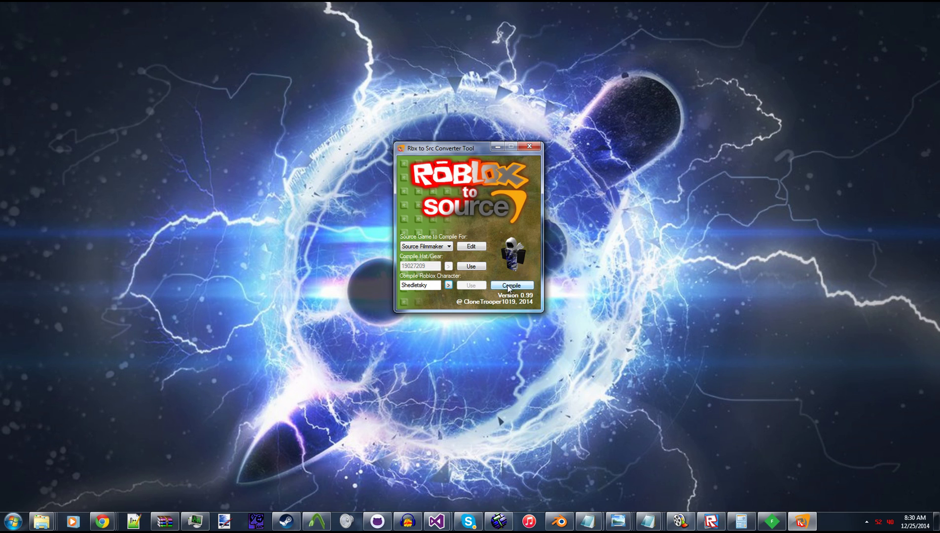
click(509, 288)
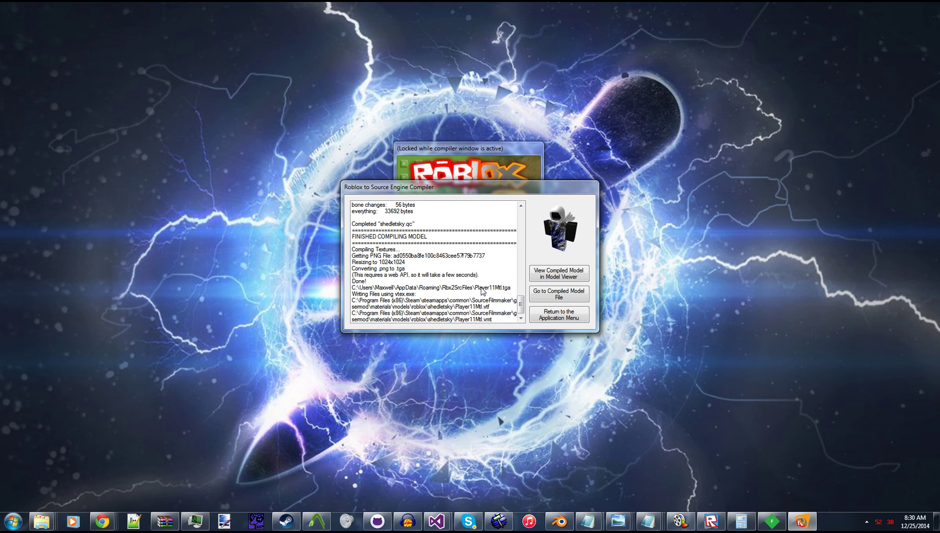
click(565, 277)
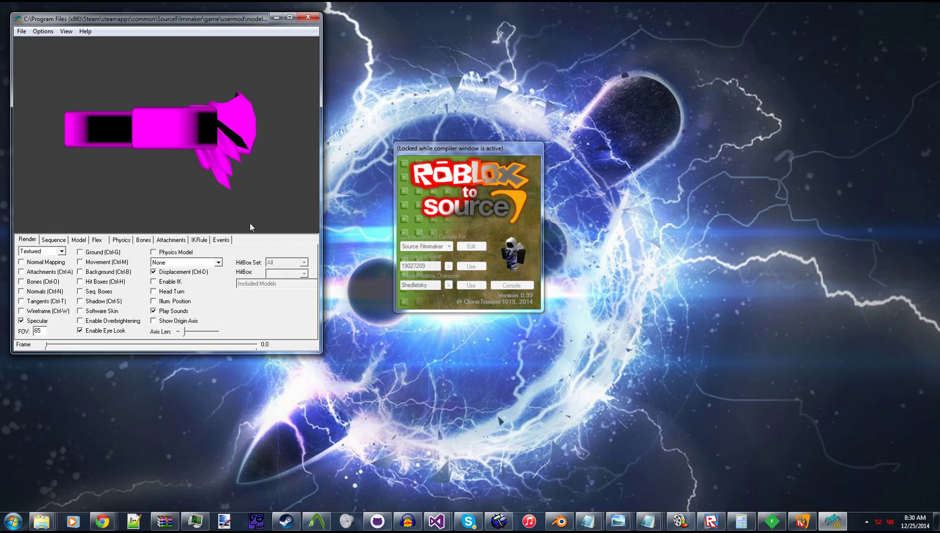
Refresh the character model in the viewer to load its textures, and inspect it from the front
drag(208, 155, 232, 212)
click(78, 239)
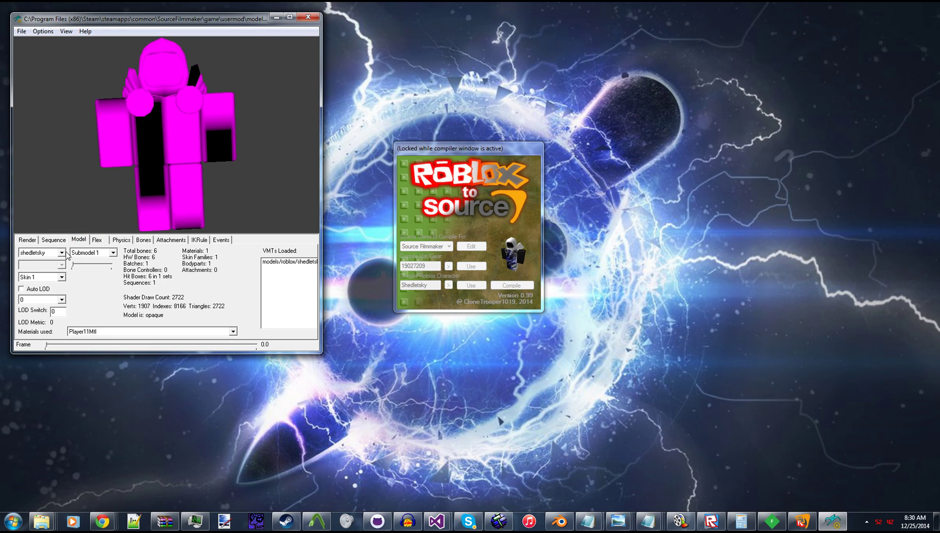
click(22, 31)
click(35, 66)
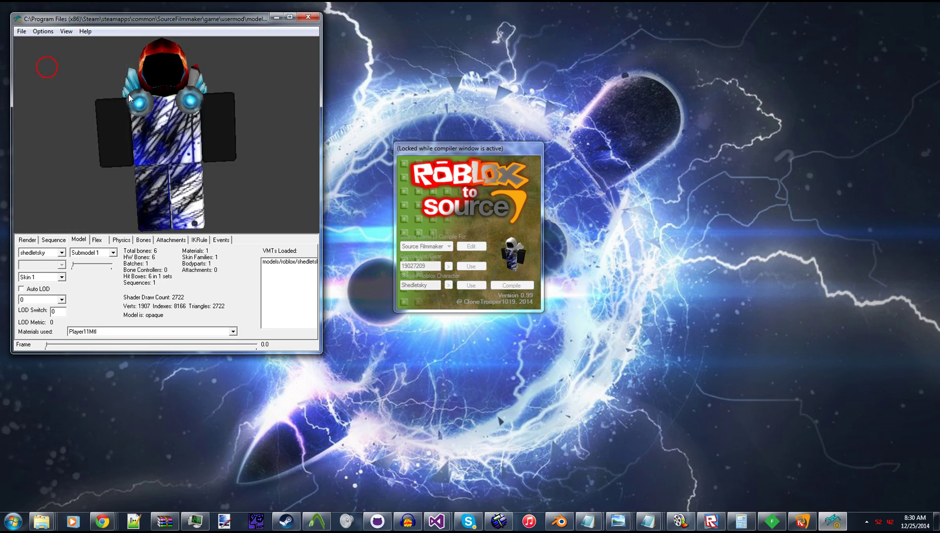
right_drag(197, 123, 196, 153)
drag(196, 153, 163, 140)
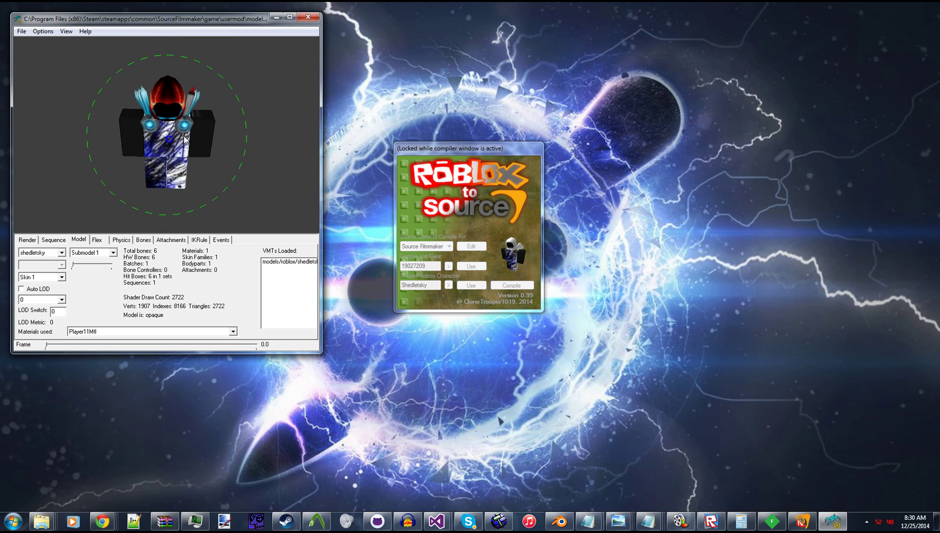
right_drag(163, 141, 147, 127)
mouse_move(146, 126)
mouse_down()
mouse_move(175, 159)
mouse_move(135, 107)
mouse_move(153, 124)
mouse_up()
Display the character model's bones and set the render mode to BoneWeights
click(27, 239)
click(40, 281)
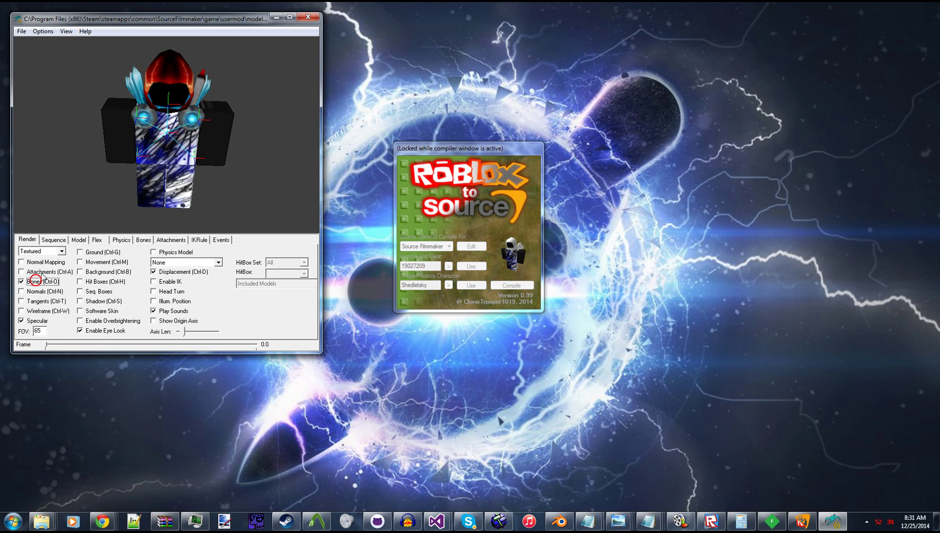
drag(143, 208, 140, 170)
click(41, 252)
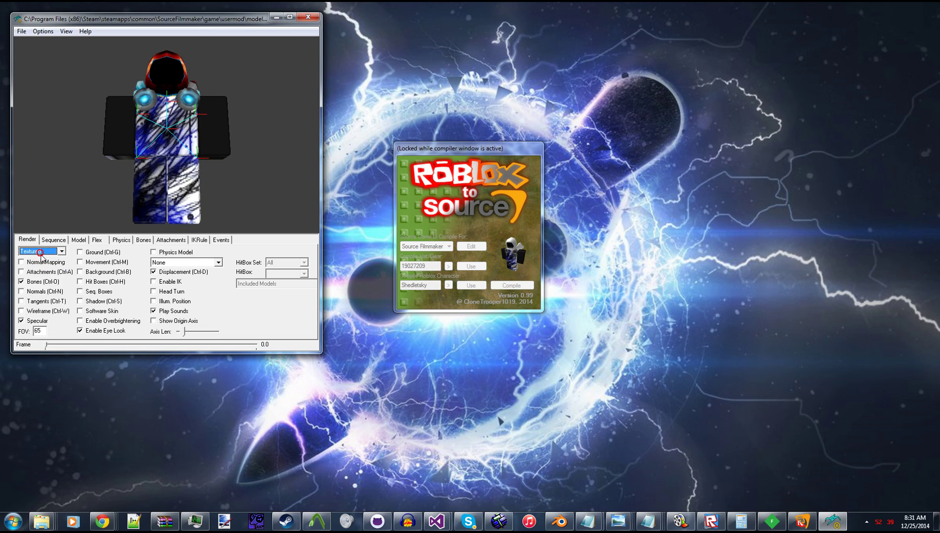
click(47, 273)
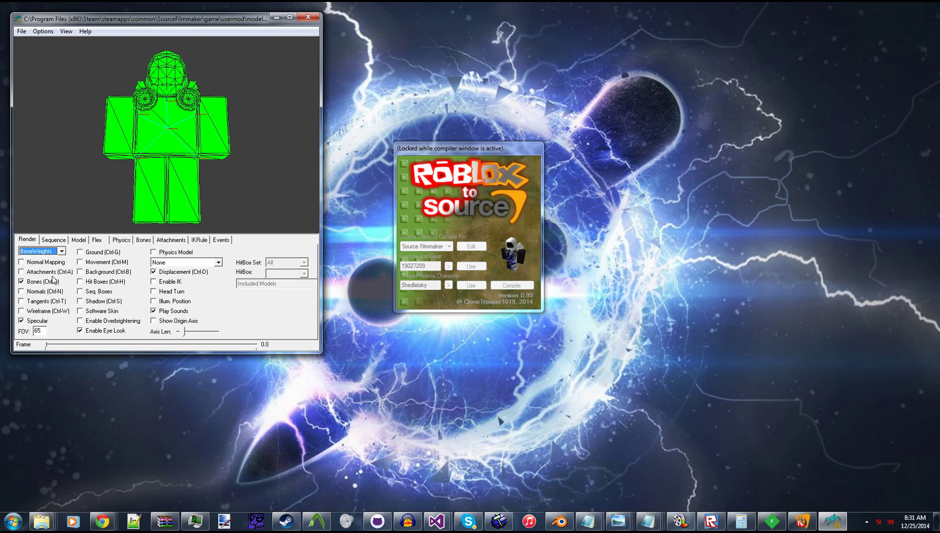
Turn on bone highlighting for the character model with the Left Shoulder bone selected
click(136, 238)
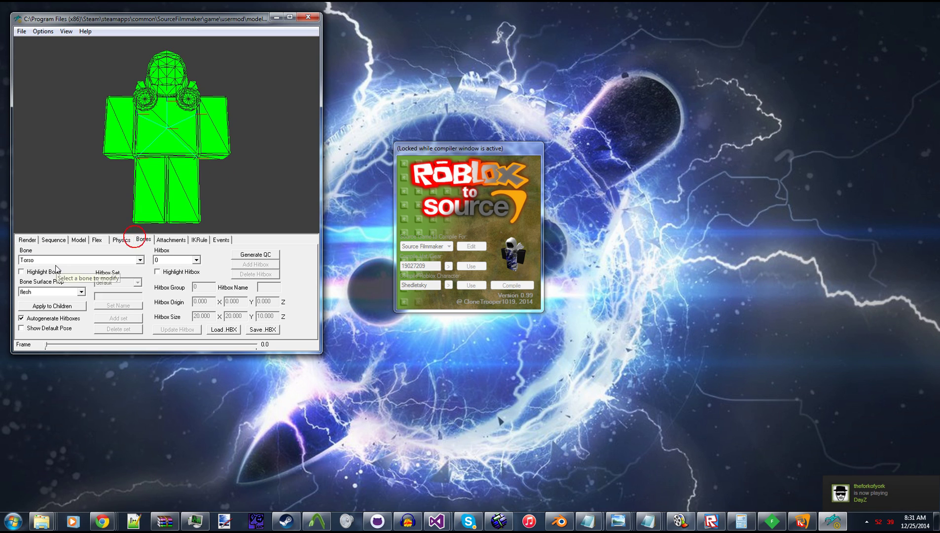
click(57, 260)
click(40, 279)
click(33, 271)
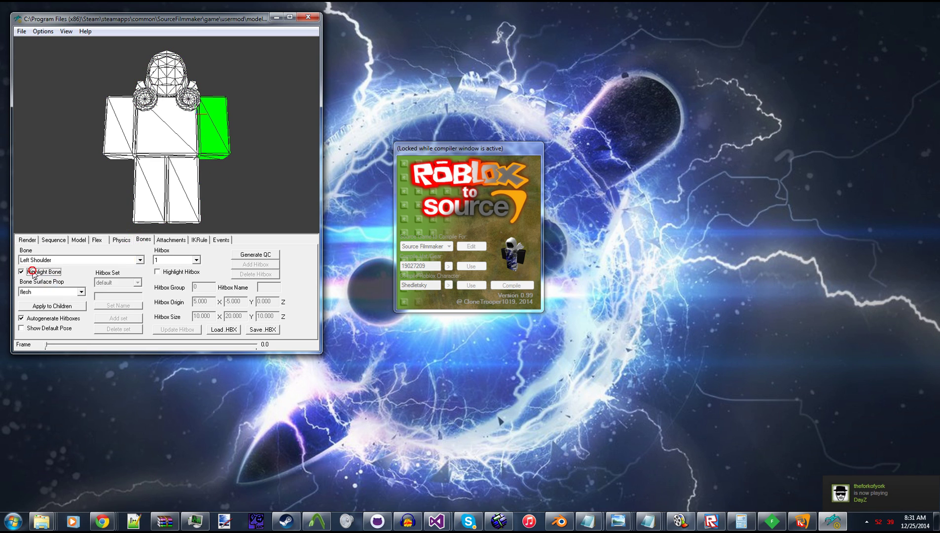
Highlight the Torso, Left Hip and Right Hip bones one after another to check their weighting
click(48, 260)
click(48, 275)
click(47, 261)
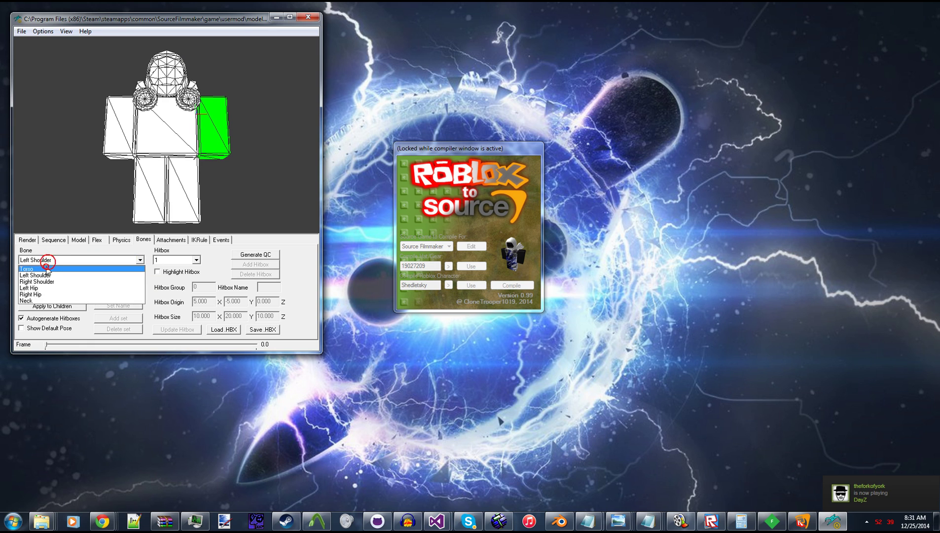
click(47, 269)
click(47, 260)
click(47, 287)
click(67, 259)
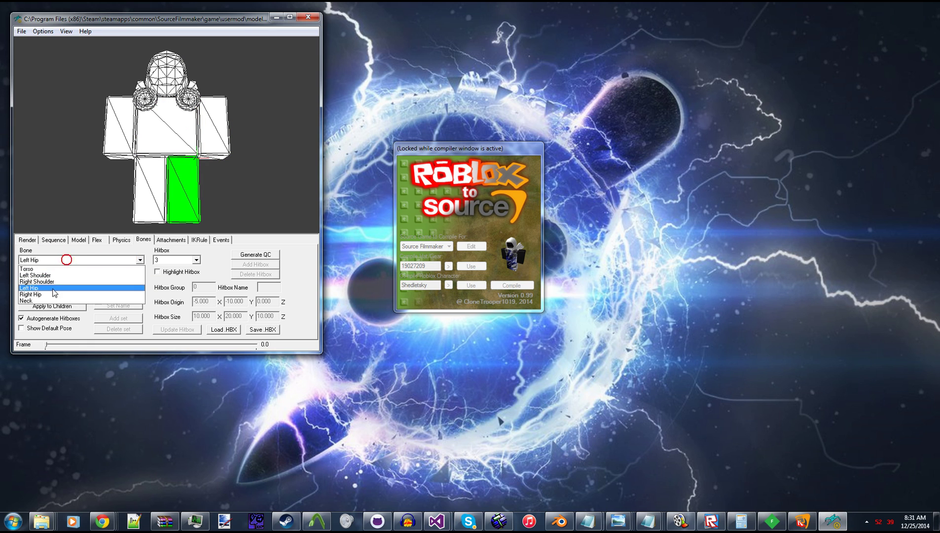
click(53, 294)
click(67, 260)
click(45, 295)
Highlight the Neck bone, inspect the weighted head from an angle, and close the model viewer
click(51, 261)
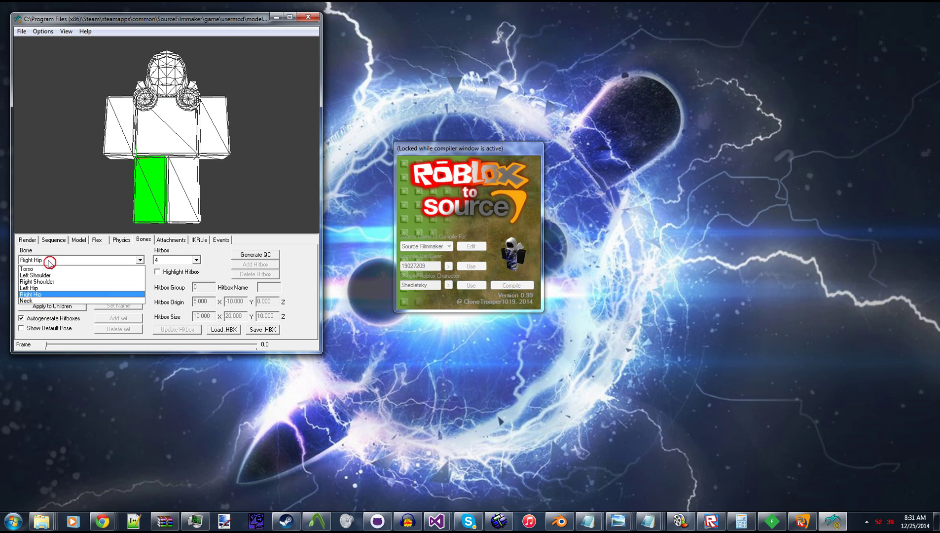
click(41, 299)
drag(143, 148, 166, 122)
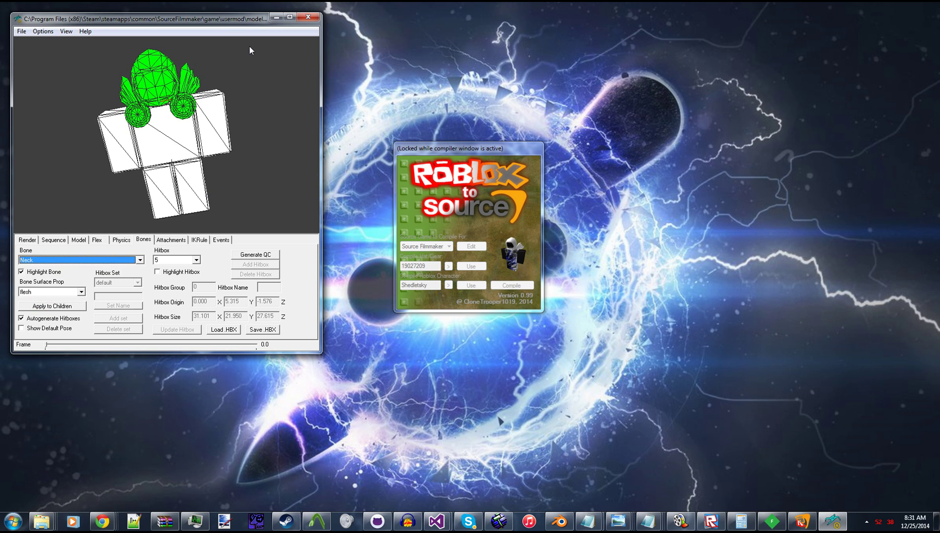
click(308, 17)
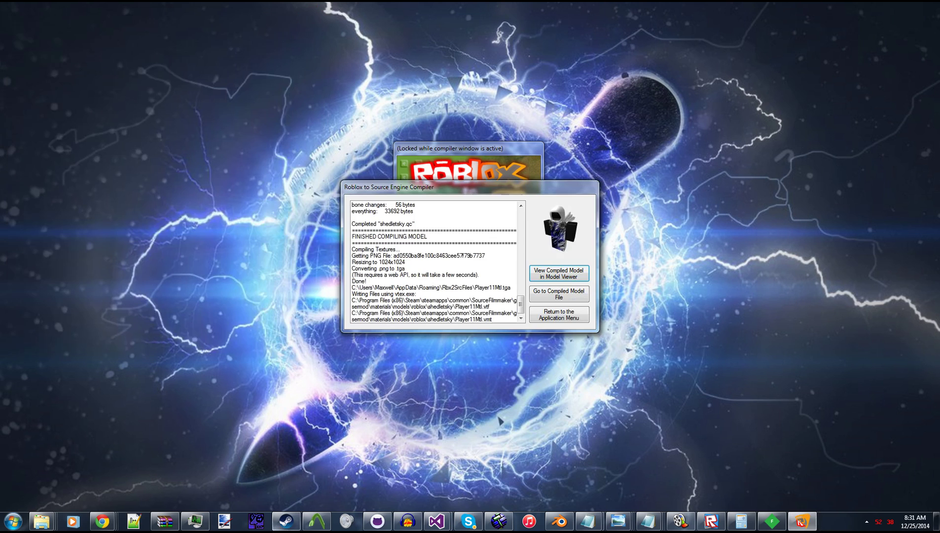
Switch to Steam, filter the library to software, and launch Source Filmmaker
click(286, 521)
click(604, 16)
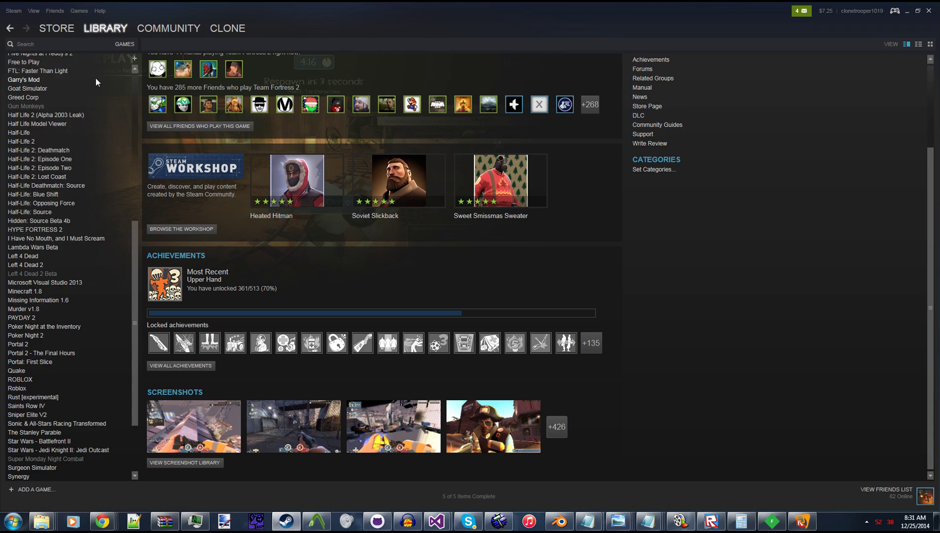
click(132, 44)
click(129, 67)
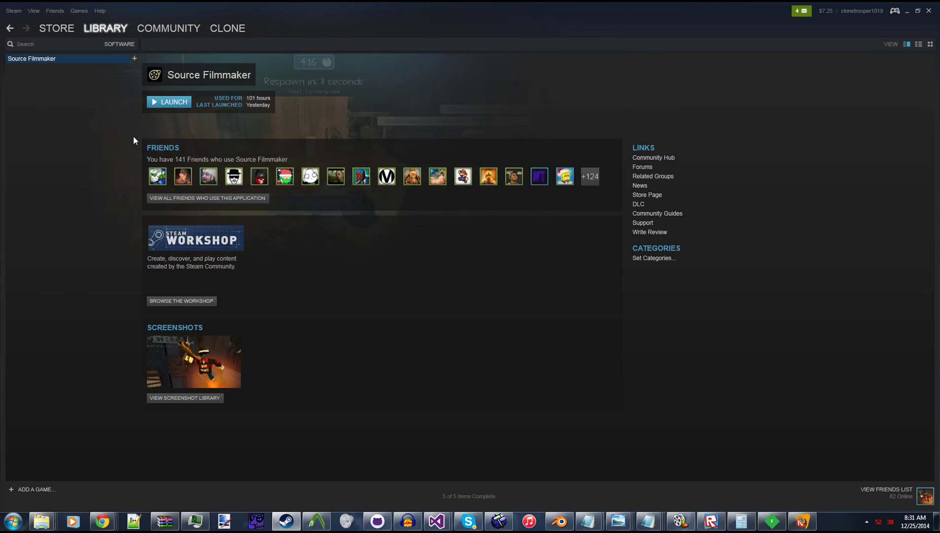
click(173, 100)
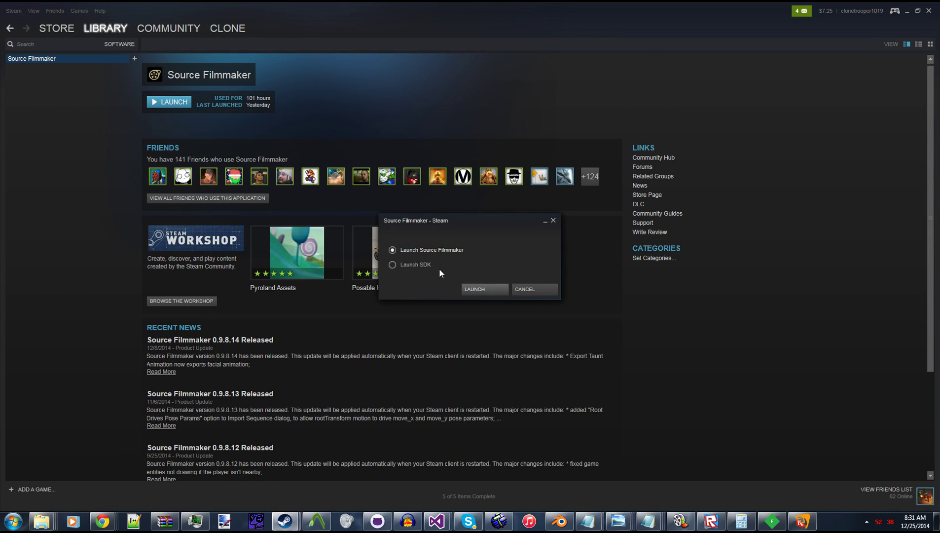
click(476, 289)
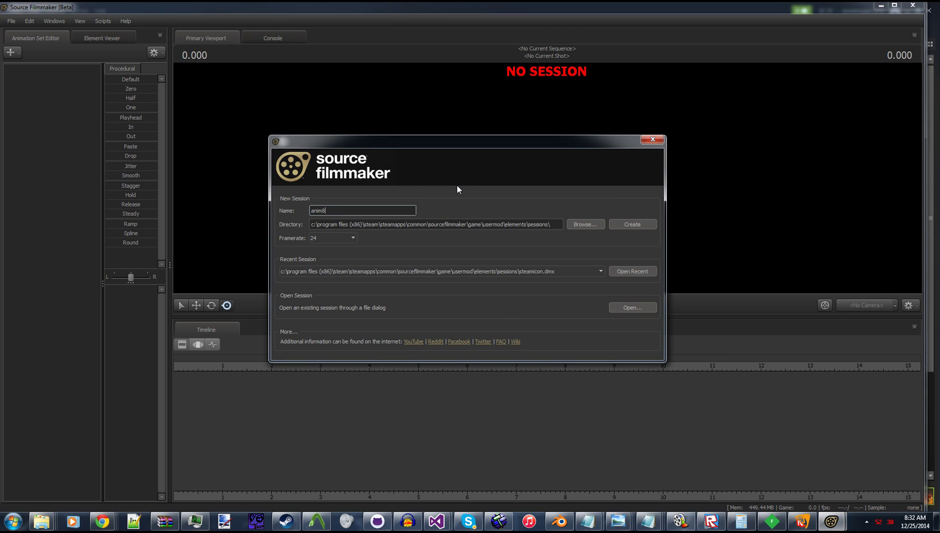
Create a new session named anim8 and load the map itemtest.bsp into it
click(633, 223)
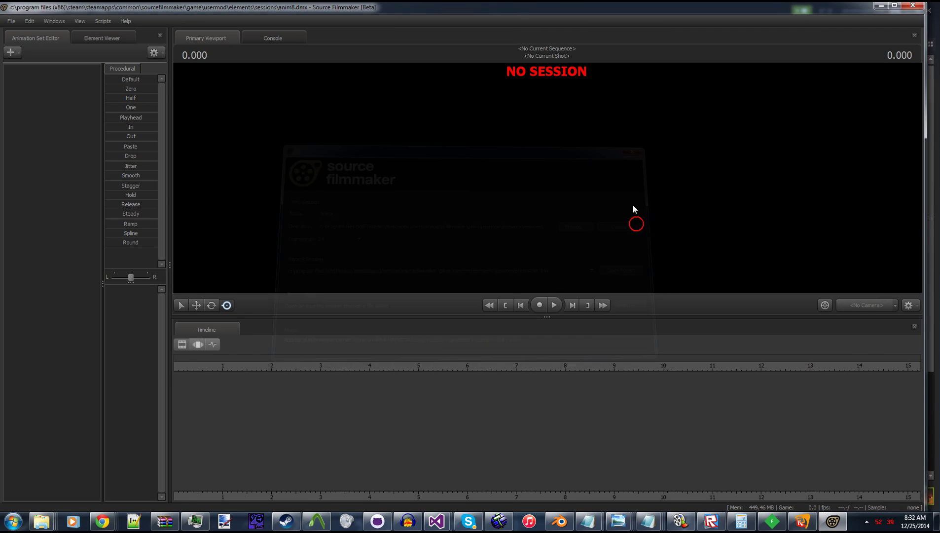
right_click(523, 162)
click(572, 250)
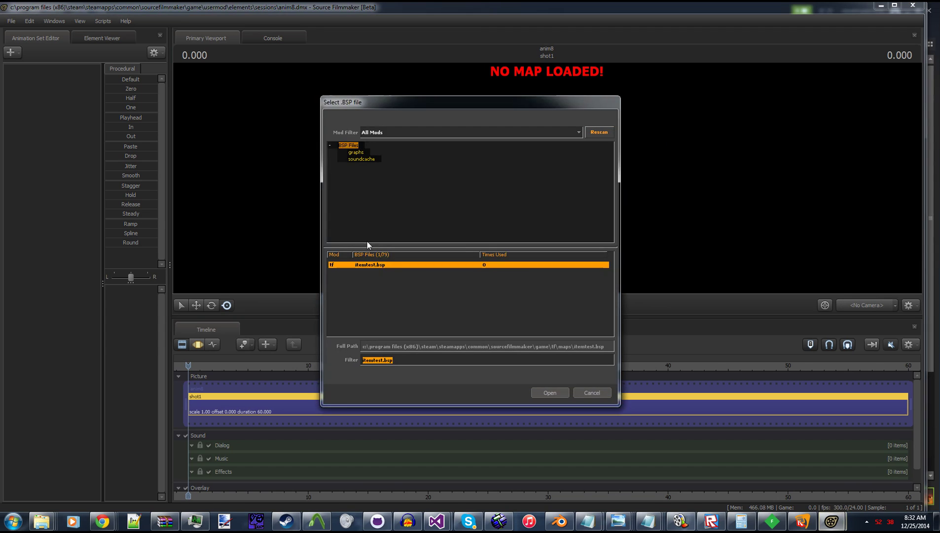
click(546, 390)
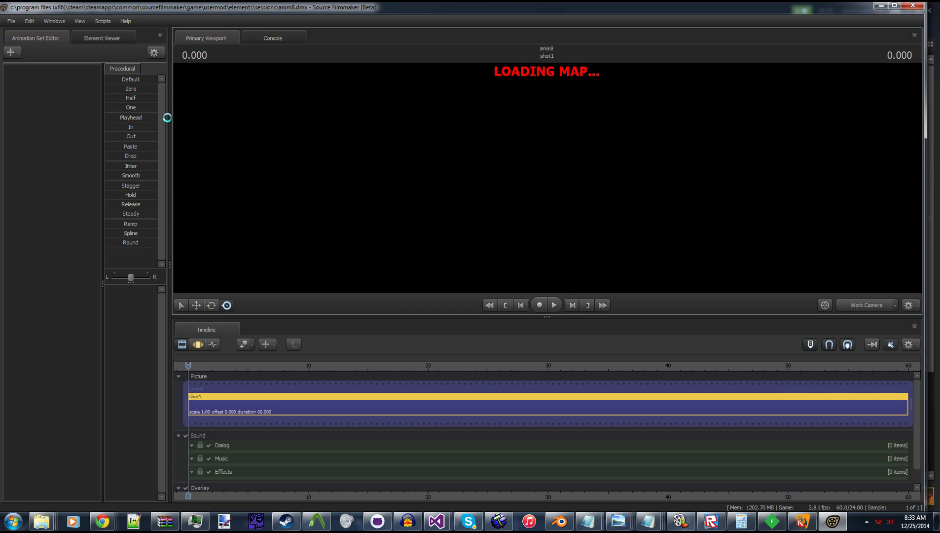
drag(452, 127, 453, 128)
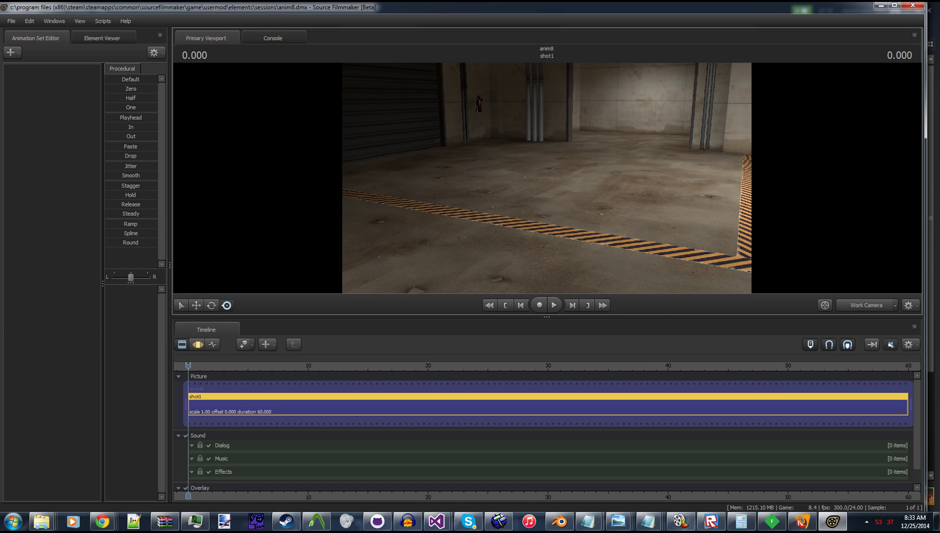
Create an animation set for a new model using perfectly_legitimate_business_hat.mdl from the usermod roblox folder
click(11, 52)
click(75, 81)
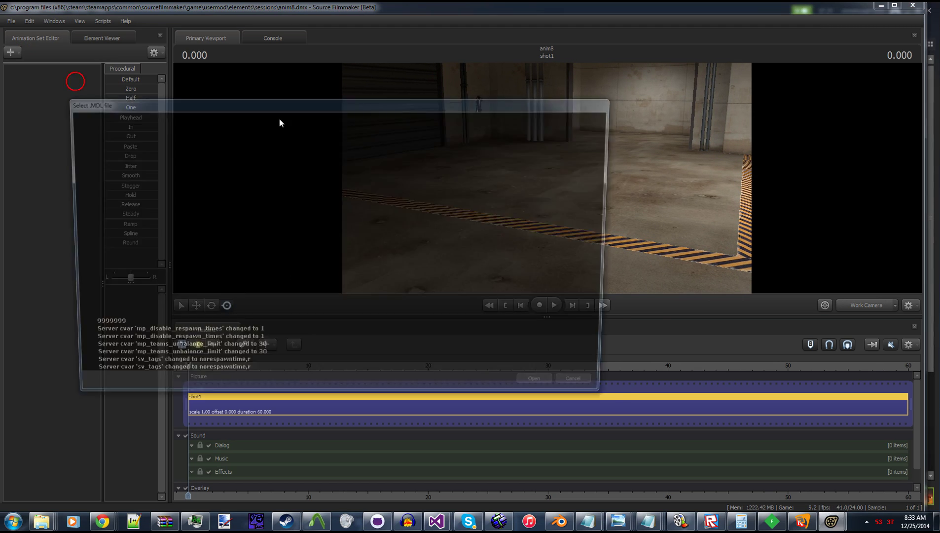
click(148, 284)
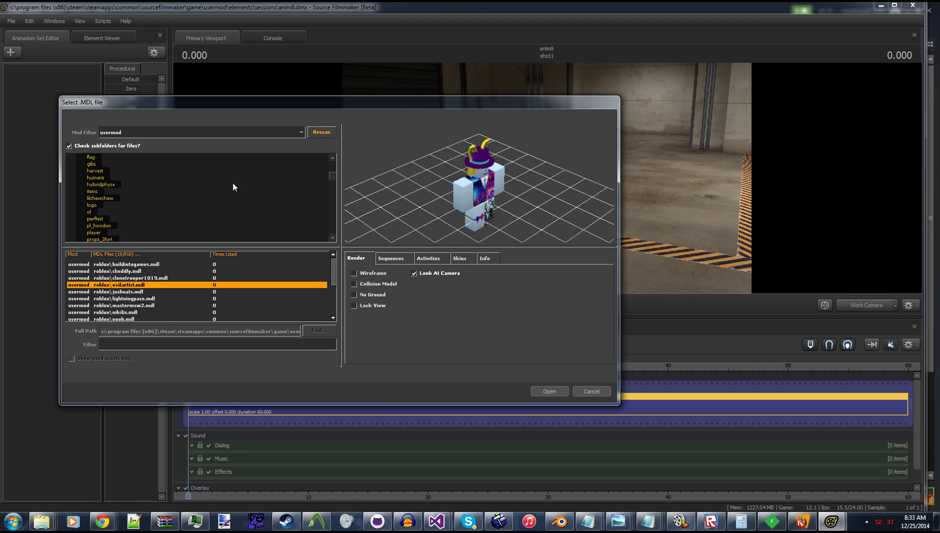
scroll(233, 183, down, 6)
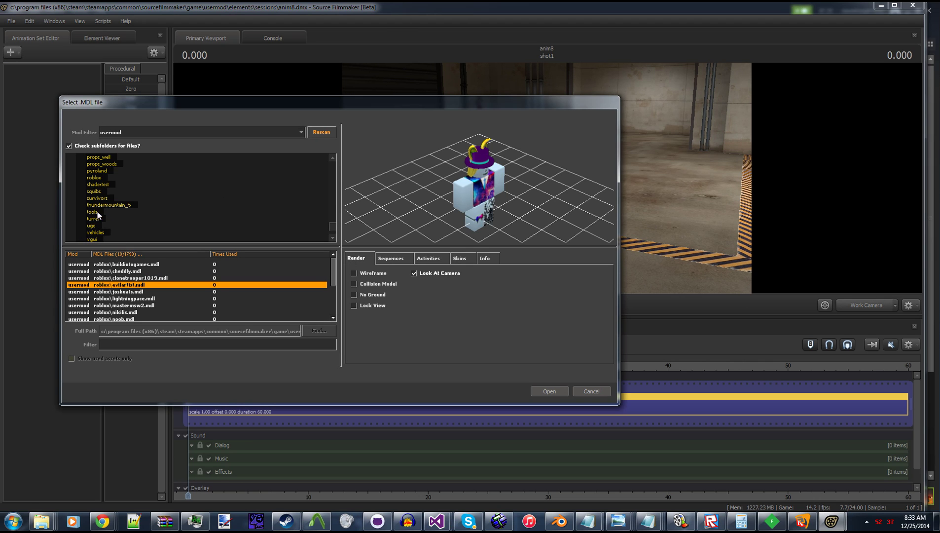
click(95, 178)
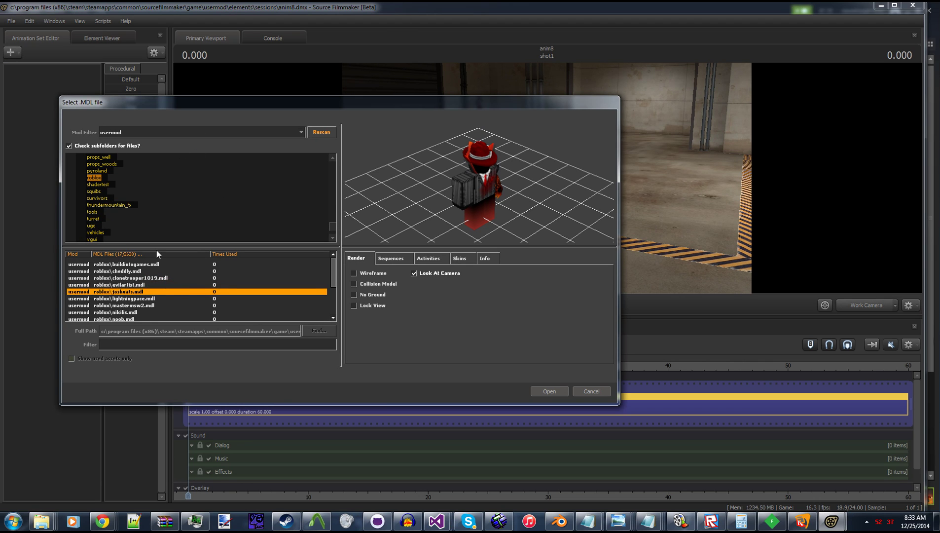
scroll(143, 288, down, 3)
click(133, 313)
click(148, 270)
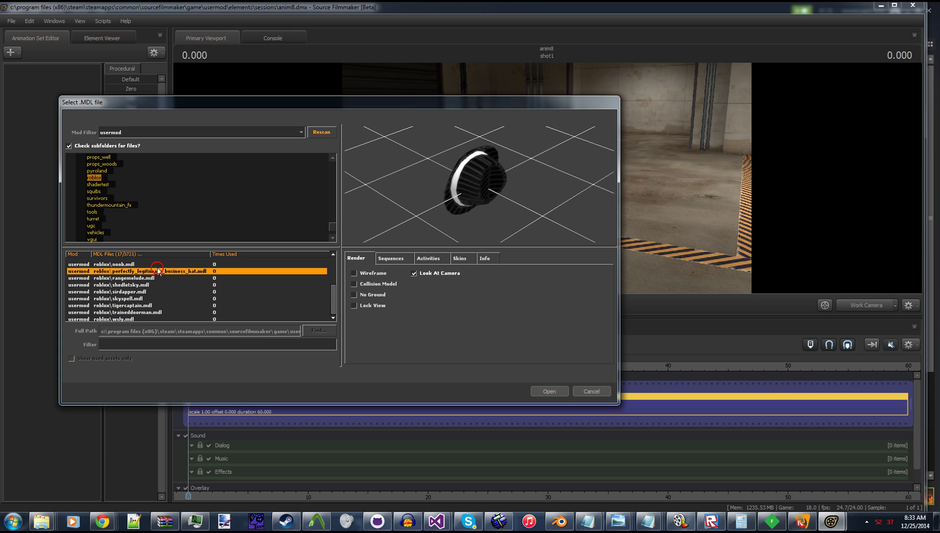
scroll(484, 217, up, 3)
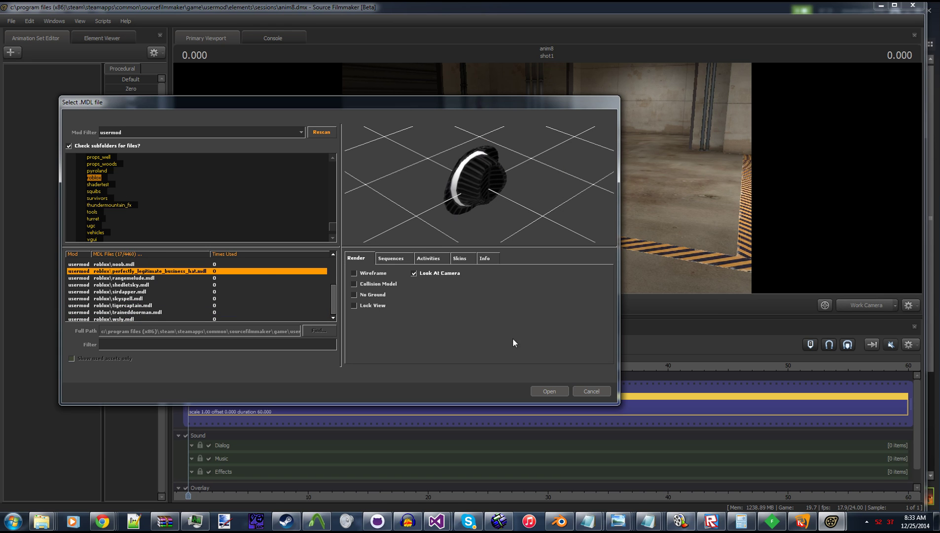
click(550, 390)
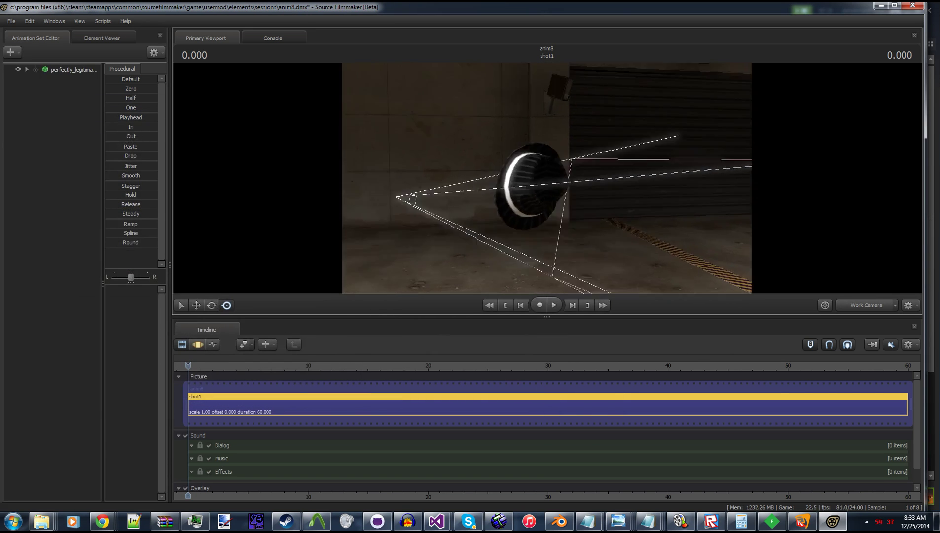
Select the hat's Body controls in the Graph Editor and rotate the hat so its brim lies roughly level
click(36, 69)
click(57, 79)
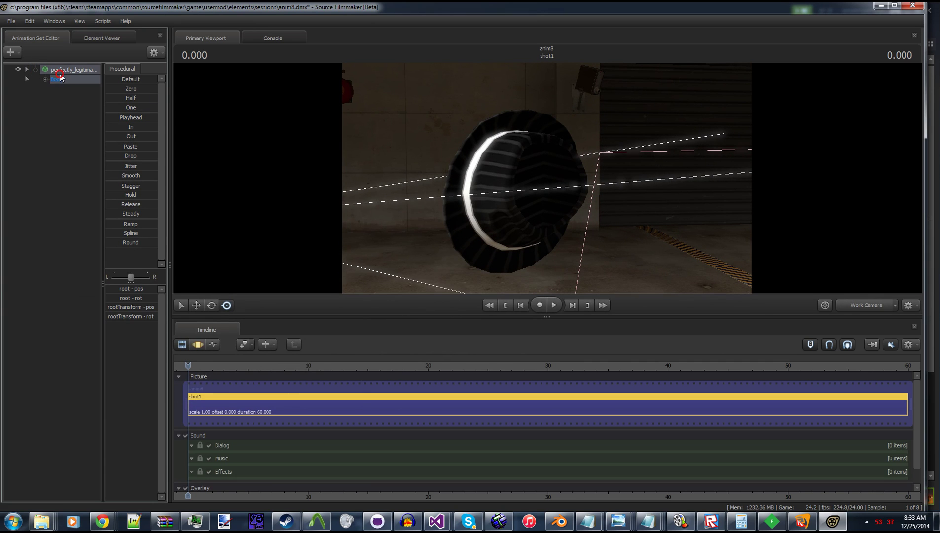
click(213, 344)
click(211, 305)
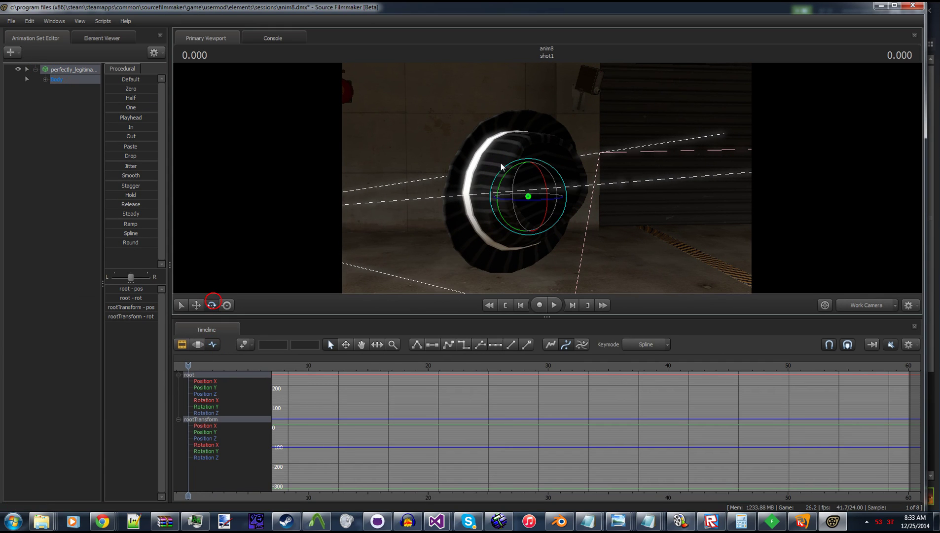
mouse_move(555, 197)
mouse_down()
mouse_move(542, 194)
mouse_move(555, 212)
mouse_up()
Open the model selection for another animation set and preview several of the compiled Roblox character models
click(10, 51)
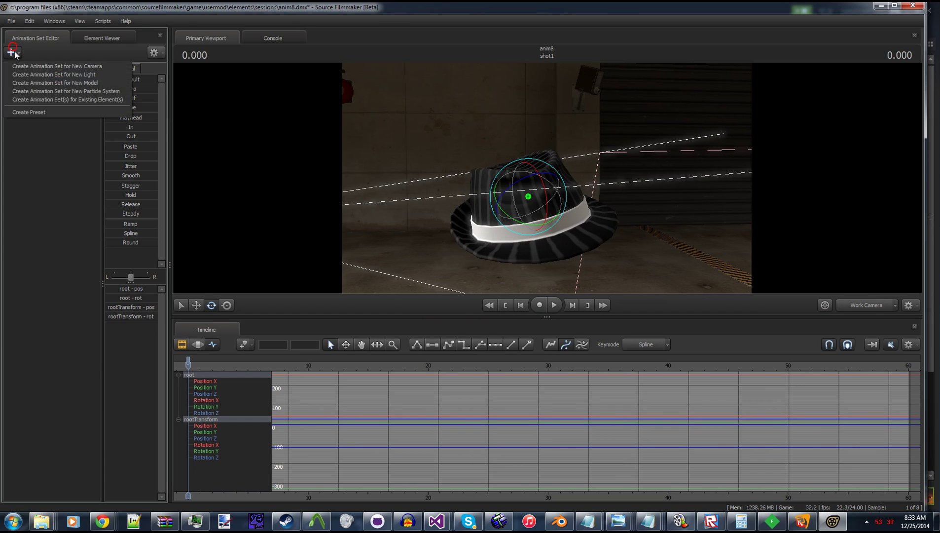
click(51, 86)
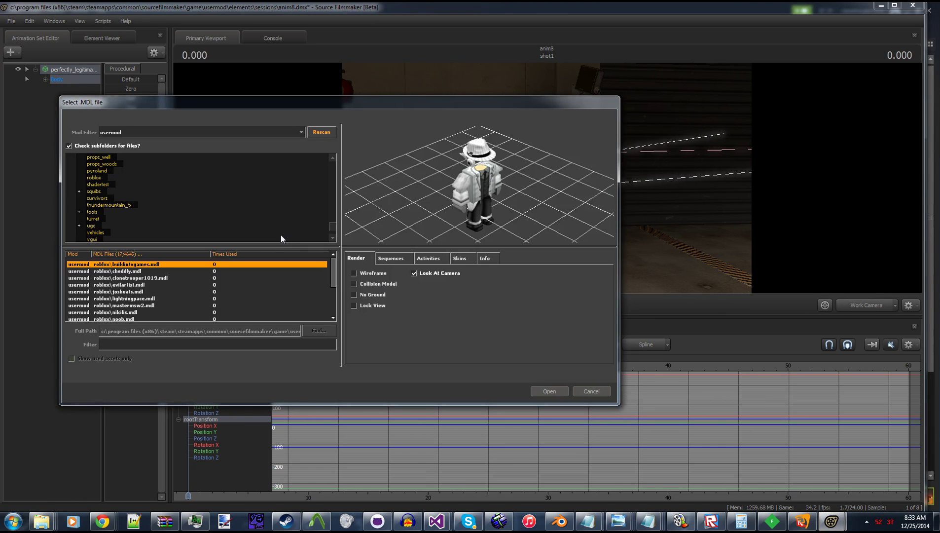
scroll(176, 299, down, 5)
click(151, 278)
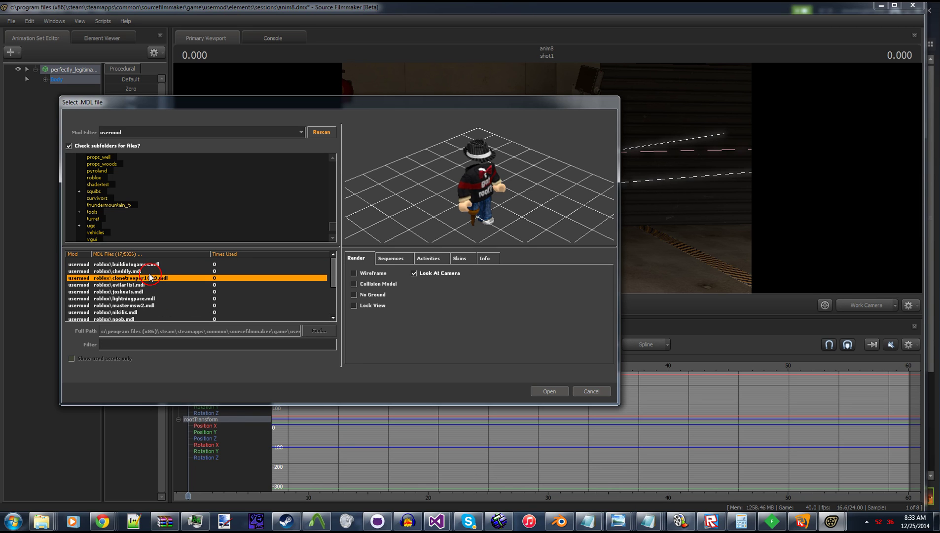
click(148, 271)
click(148, 264)
scroll(154, 289, down, 3)
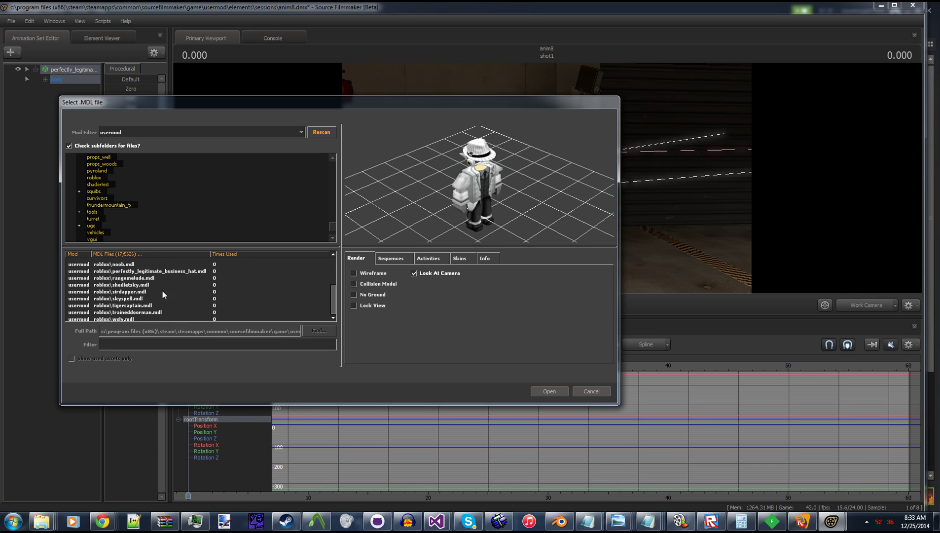
click(154, 312)
click(154, 319)
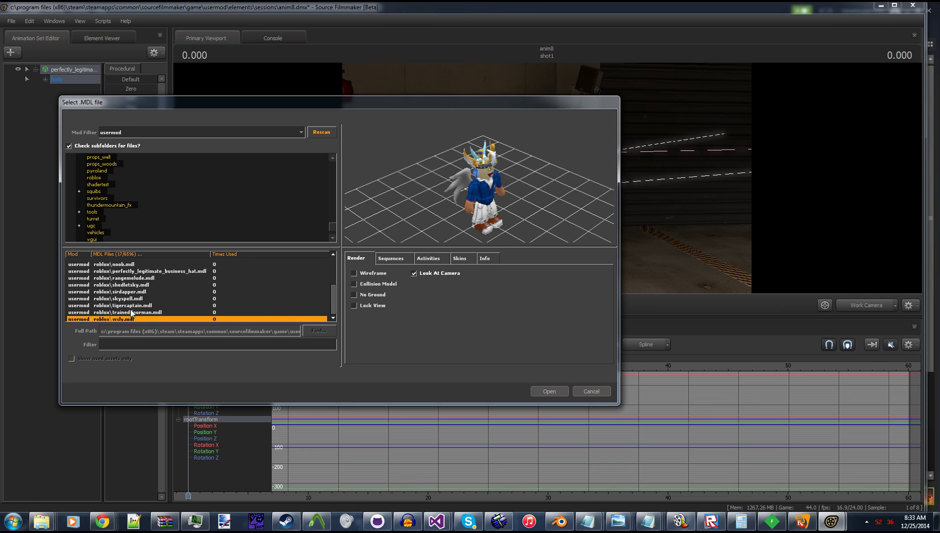
click(131, 299)
click(134, 292)
scroll(136, 290, up, 1)
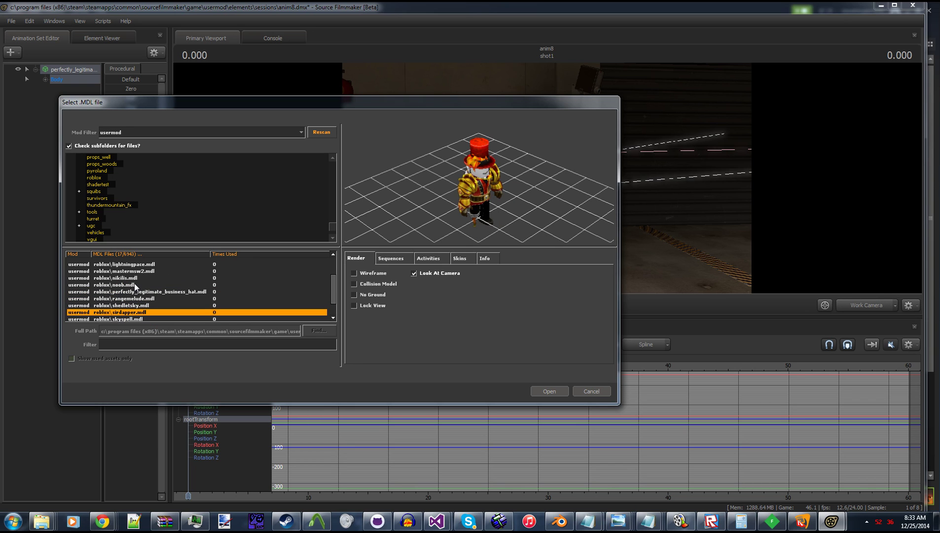
scroll(137, 288, up, 1)
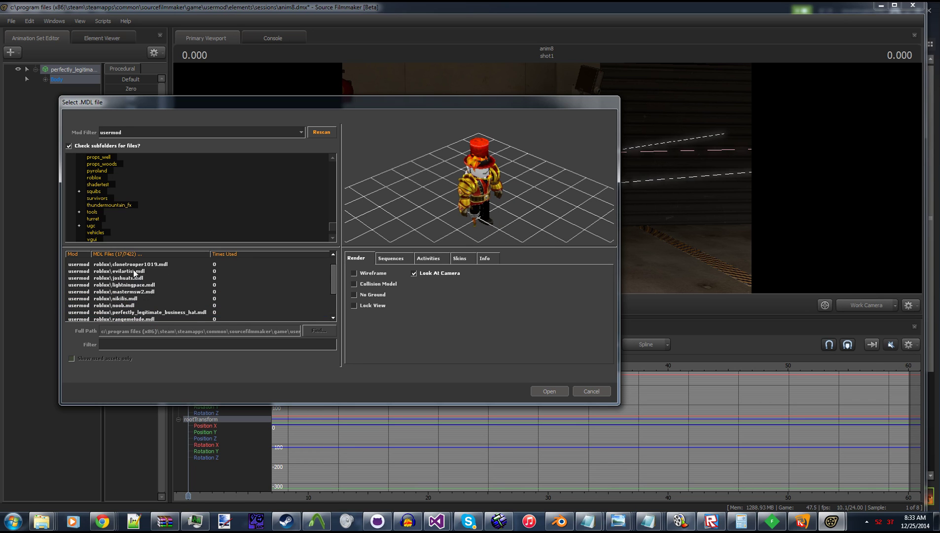
Add the character model shedletsky.mdl from the roblox folder to the scene as a new animation set
click(179, 191)
scroll(178, 197, down, 1)
scroll(177, 199, up, 1)
click(94, 177)
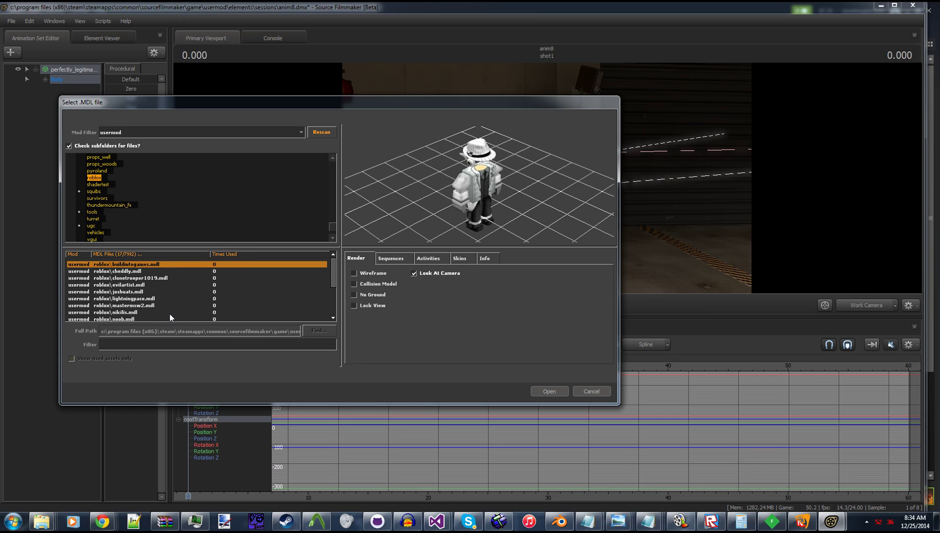
scroll(158, 309, down, 1)
scroll(158, 308, down, 2)
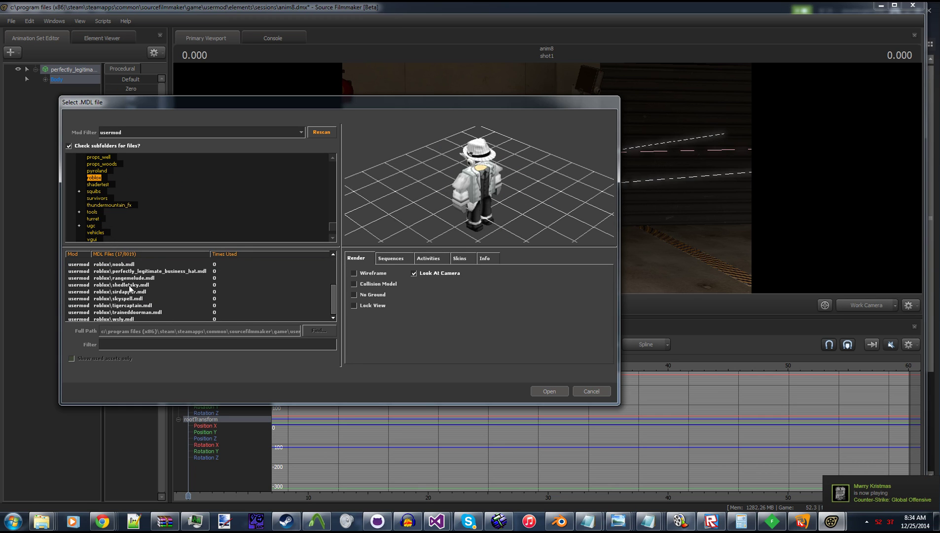
click(129, 285)
click(549, 391)
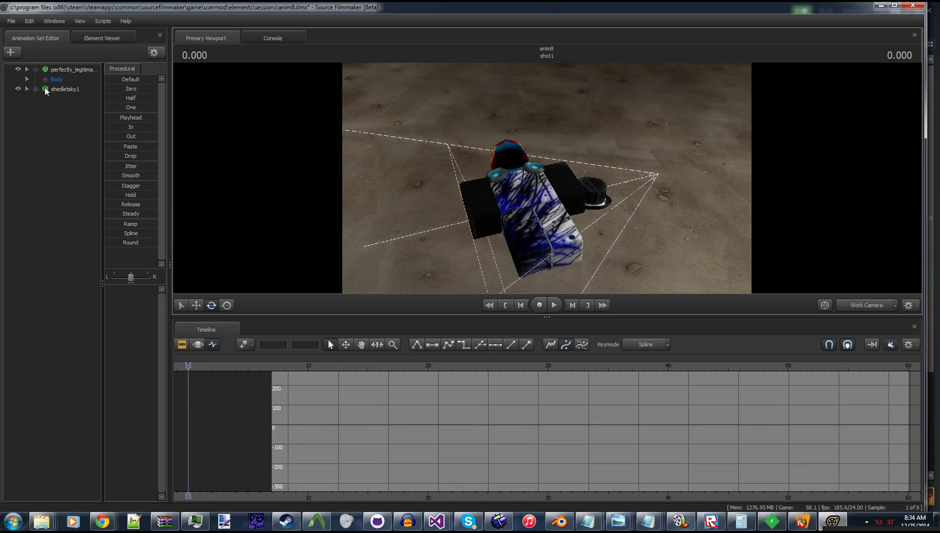
Expand the shedletsky1 animation set's Body and Unknown groups to expose the rootTransform and individual body part controls
click(41, 87)
click(45, 99)
click(55, 108)
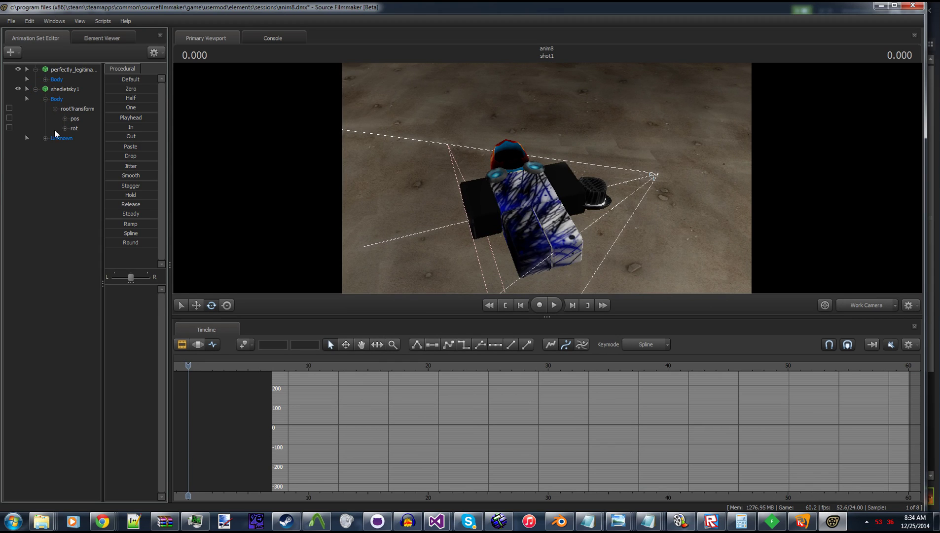
click(44, 140)
click(64, 157)
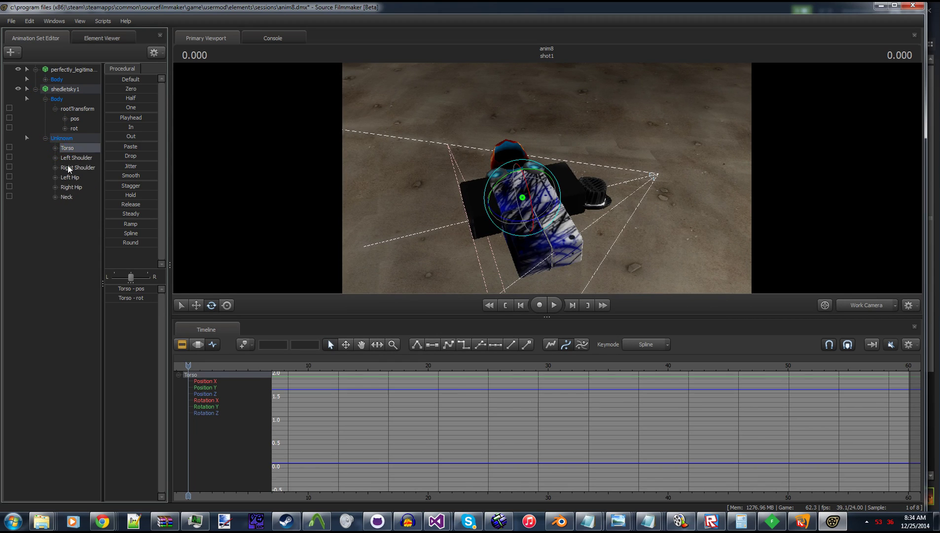
click(78, 198)
Rotate the character's left arm at the Left Shoulder control and swing the left leg outward at the Left Hip control
click(70, 158)
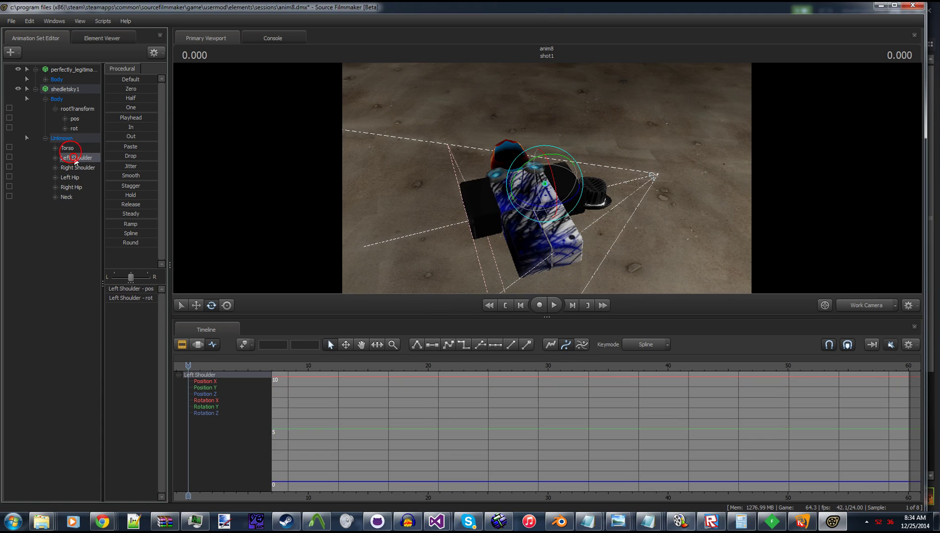
drag(537, 173, 563, 202)
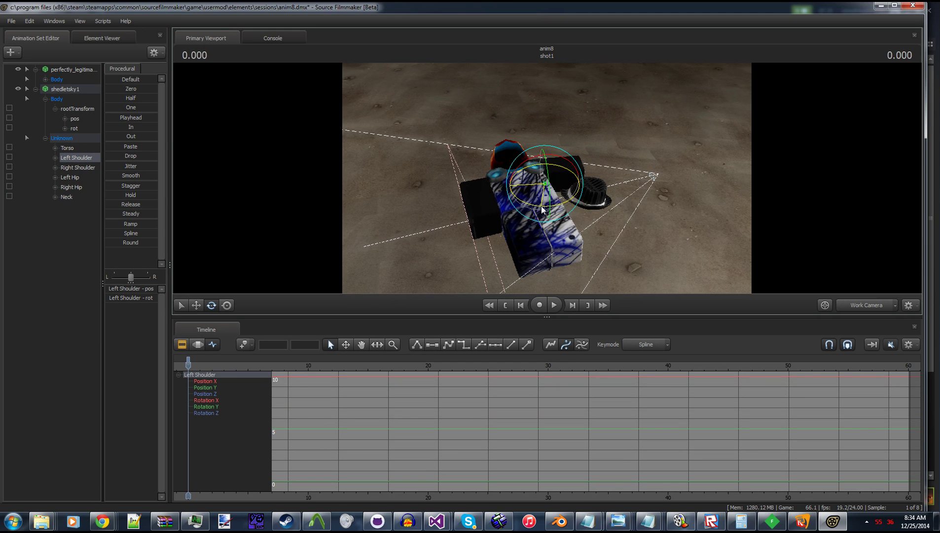
drag(624, 227, 561, 172)
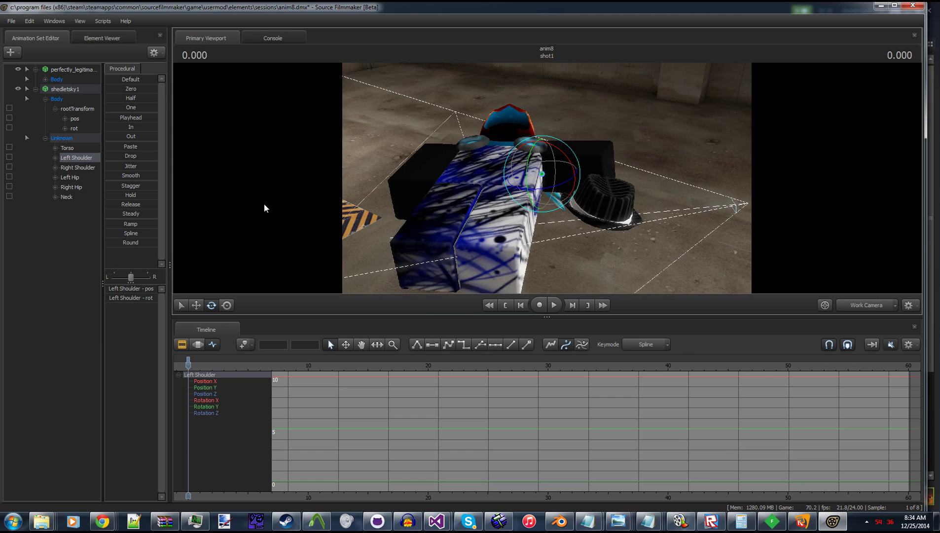
click(68, 179)
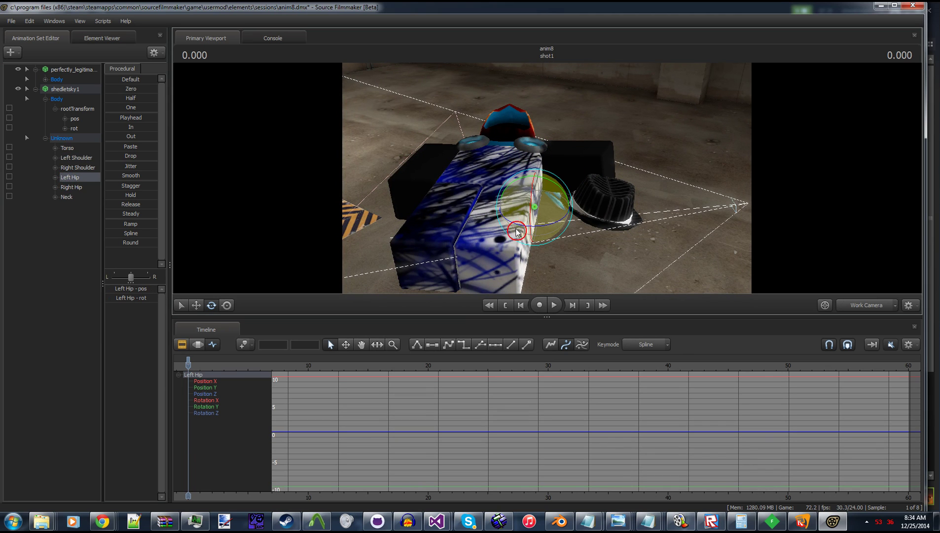
drag(517, 232, 330, 204)
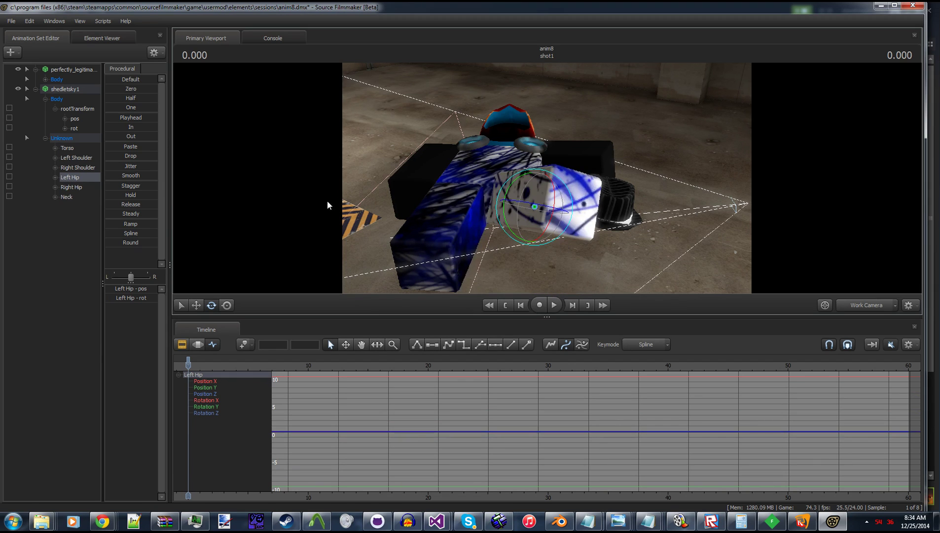
Rotate the character's head using the Neck control and view the character from a different angle
click(67, 197)
drag(499, 170, 503, 120)
drag(733, 201, 711, 159)
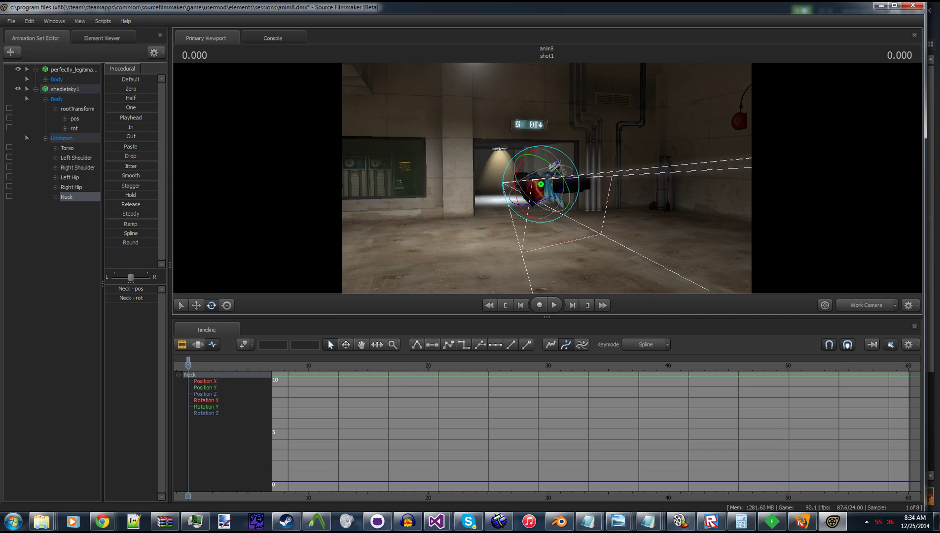